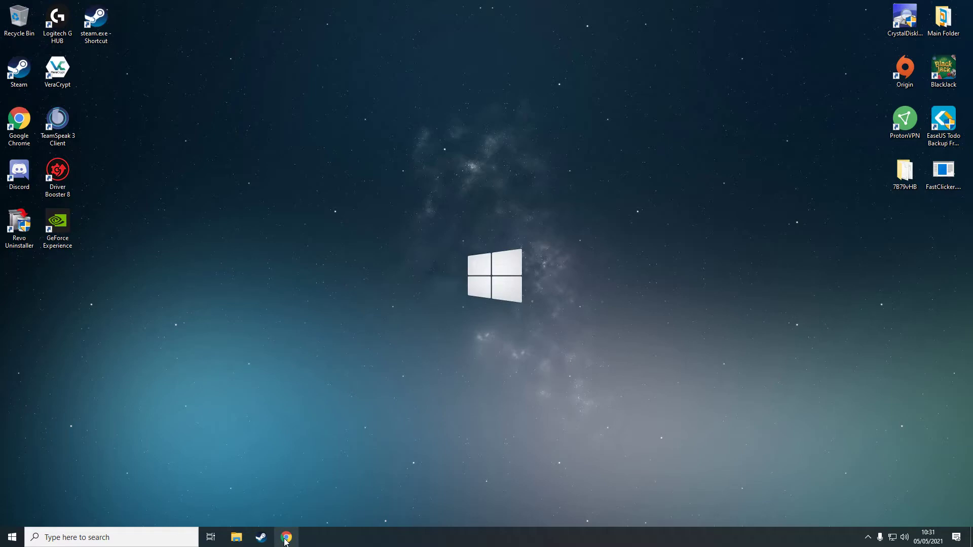
- Maximize Chrome's VeraCrypt search results and open the VeraCrypt SourceForge project page
{"action": "left_click", "coordinate": [58, 71]}
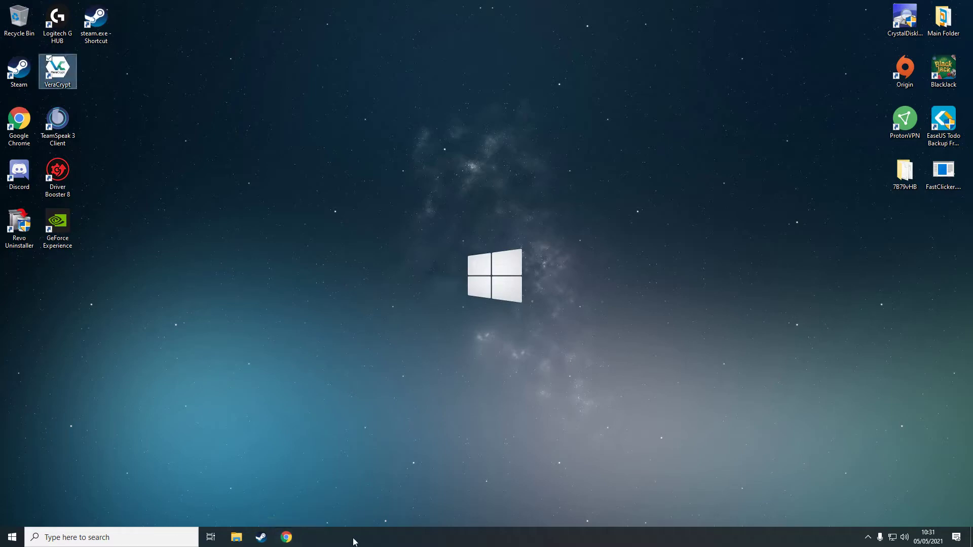
{"action": "left_click", "coordinate": [267, 458]}
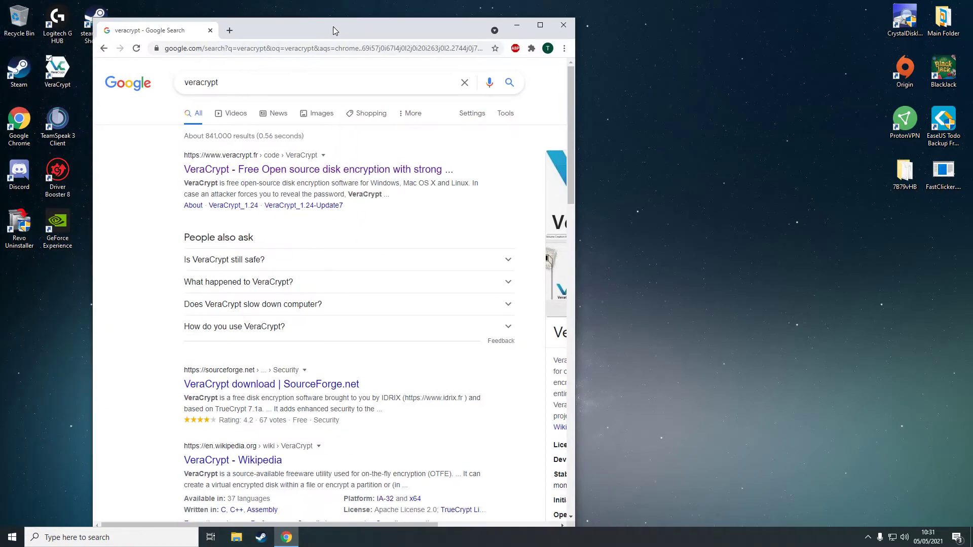
{"action": "double_click", "coordinate": [333, 20]}
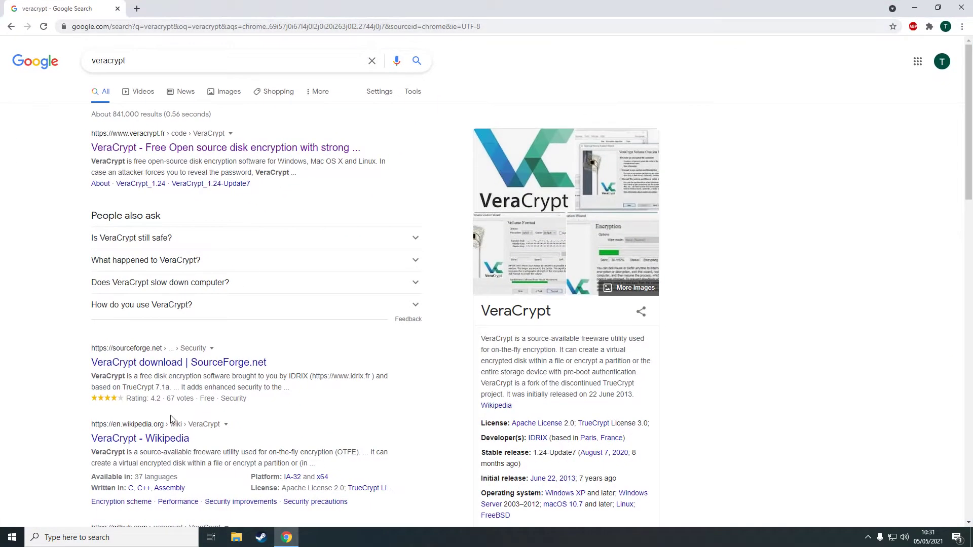
{"action": "left_click", "coordinate": [197, 363]}
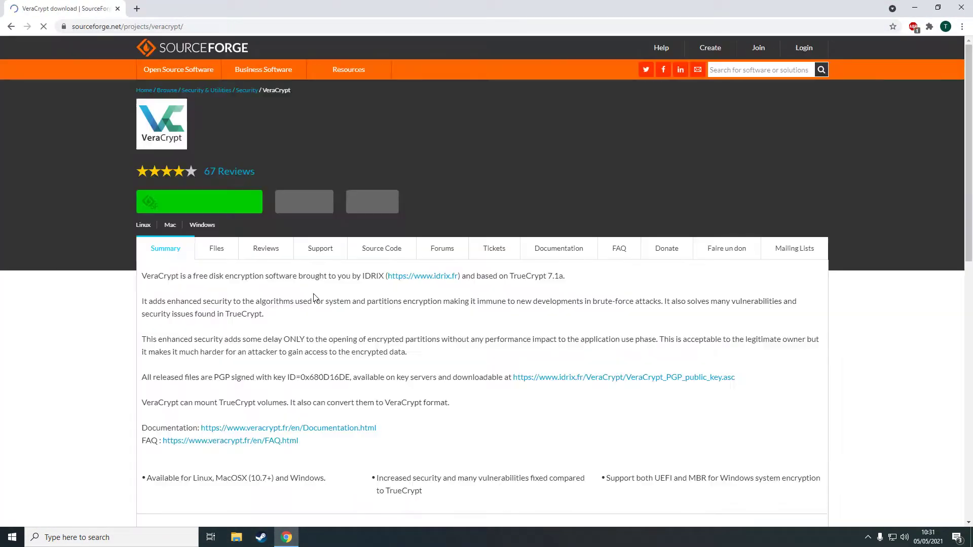
- Start downloading the VeraCrypt 1.24-Update7 installer, then close the browser
{"action": "scroll", "coordinate": [253, 219], "scroll_direction": "down", "scroll_amount": 2}
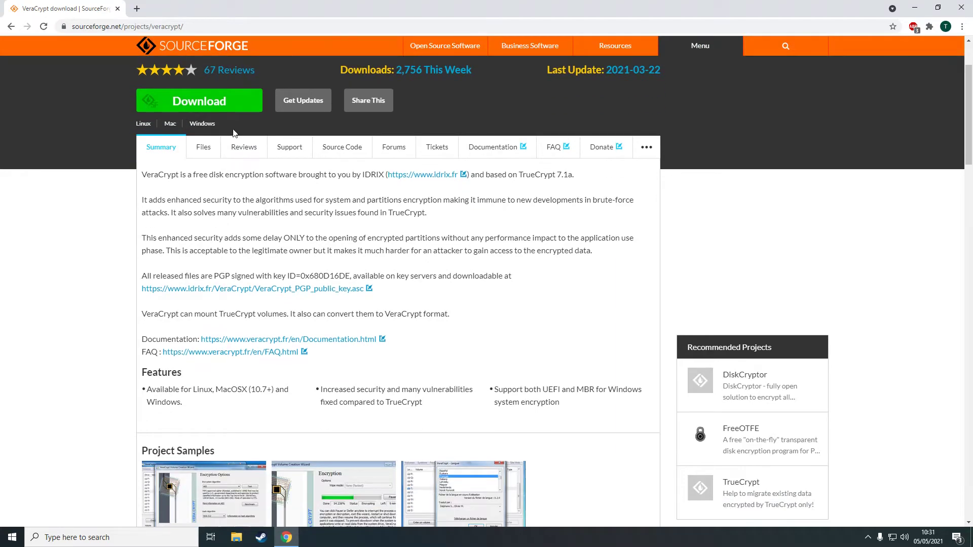
{"action": "scroll", "coordinate": [231, 152], "scroll_direction": "up", "scroll_amount": 2}
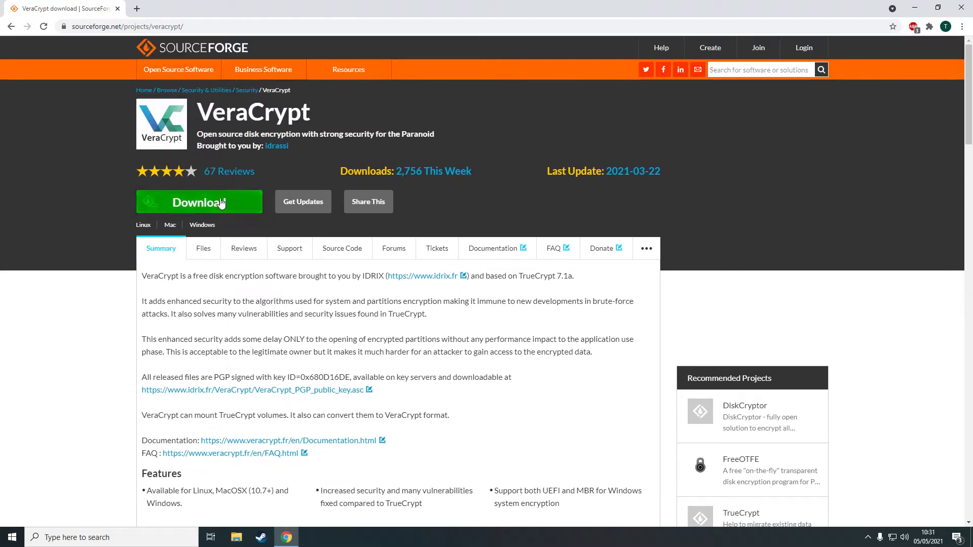
{"action": "left_click", "coordinate": [221, 203]}
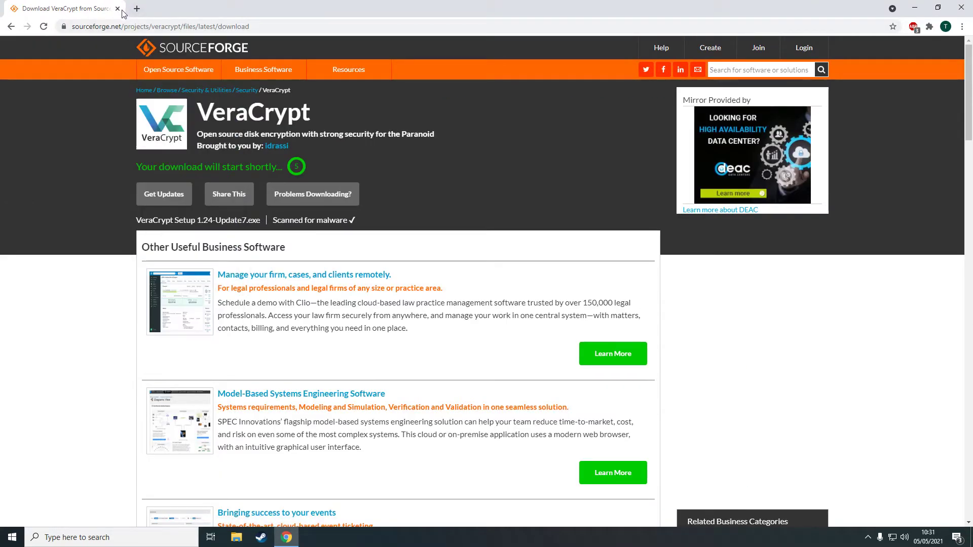
{"action": "left_click", "coordinate": [117, 8]}
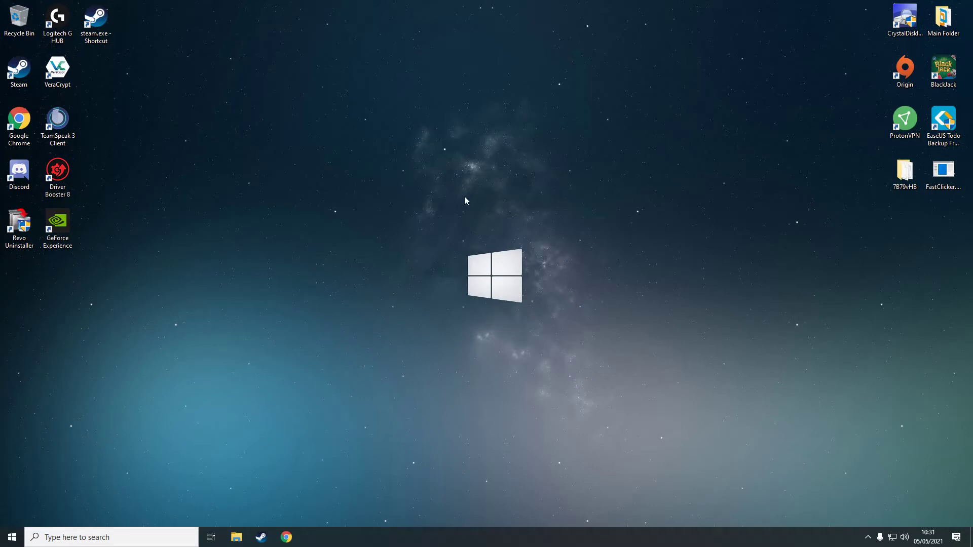
- Launch VeraCrypt and start a new standard encrypted file container
{"action": "double_click", "coordinate": [56, 63]}
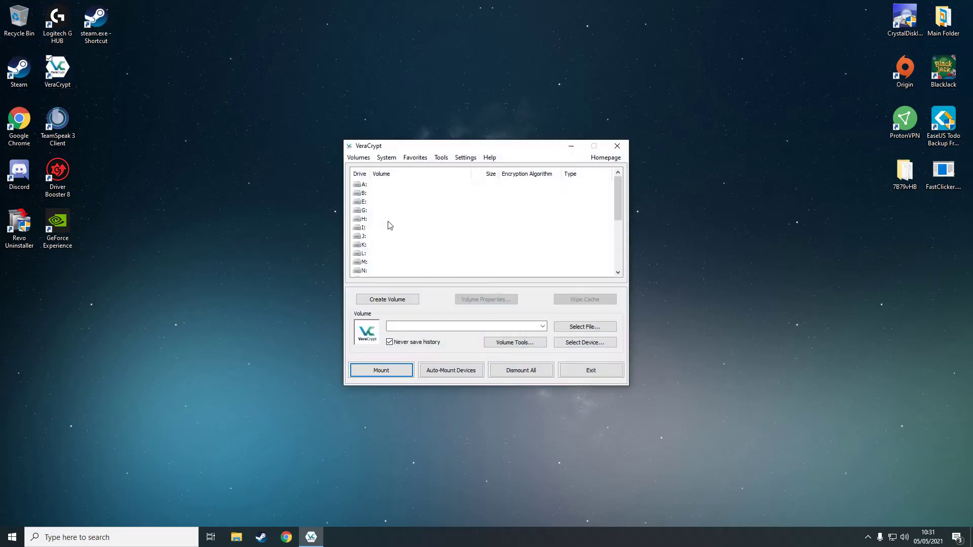
{"action": "left_click", "coordinate": [358, 158]}
{"action": "mouse_move", "coordinate": [453, 149]}
{"action": "left_mouse_down"}
{"action": "mouse_move", "coordinate": [496, 138]}
{"action": "mouse_move", "coordinate": [242, 122]}
{"action": "mouse_move", "coordinate": [451, 141]}
{"action": "left_mouse_up"}
{"action": "left_click", "coordinate": [384, 288]}
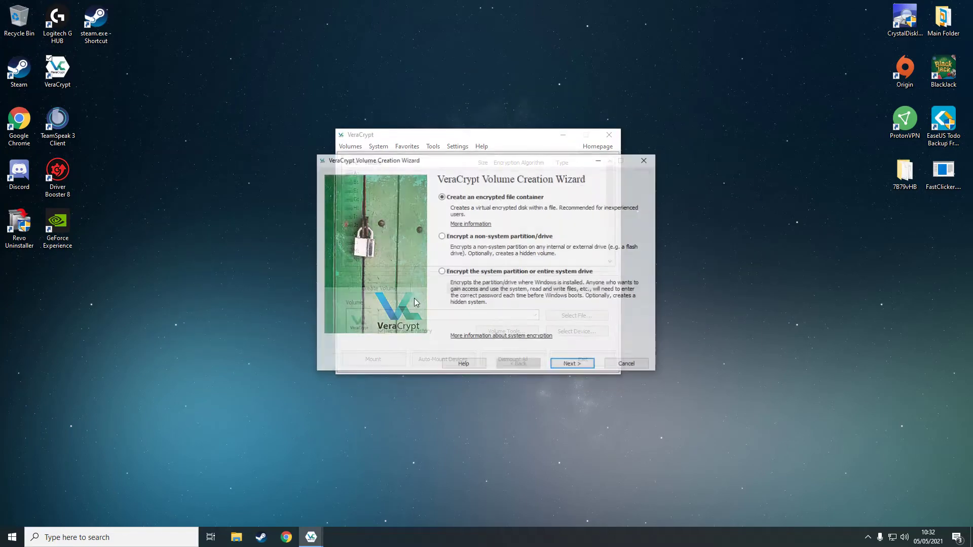
{"action": "left_click", "coordinate": [573, 365]}
{"action": "left_click", "coordinate": [574, 362]}
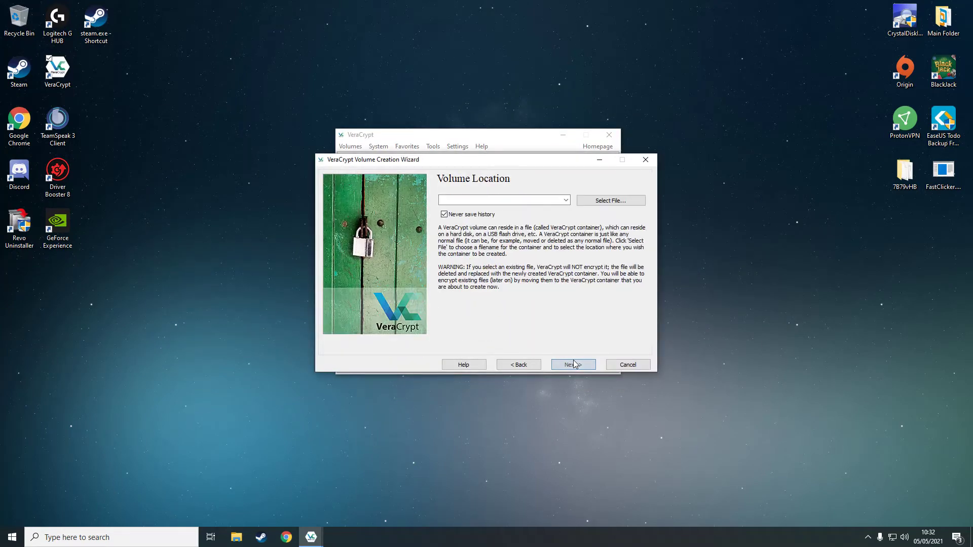
- Browse drives C: and F: for a container location, then cancel the file chooser
{"action": "left_click", "coordinate": [610, 200]}
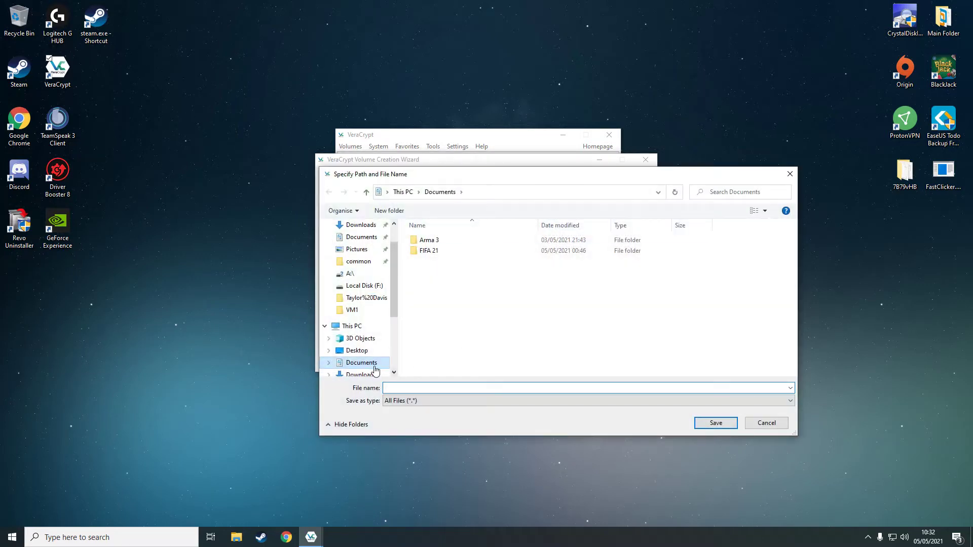
{"action": "scroll", "coordinate": [372, 366], "scroll_direction": "down", "scroll_amount": 3}
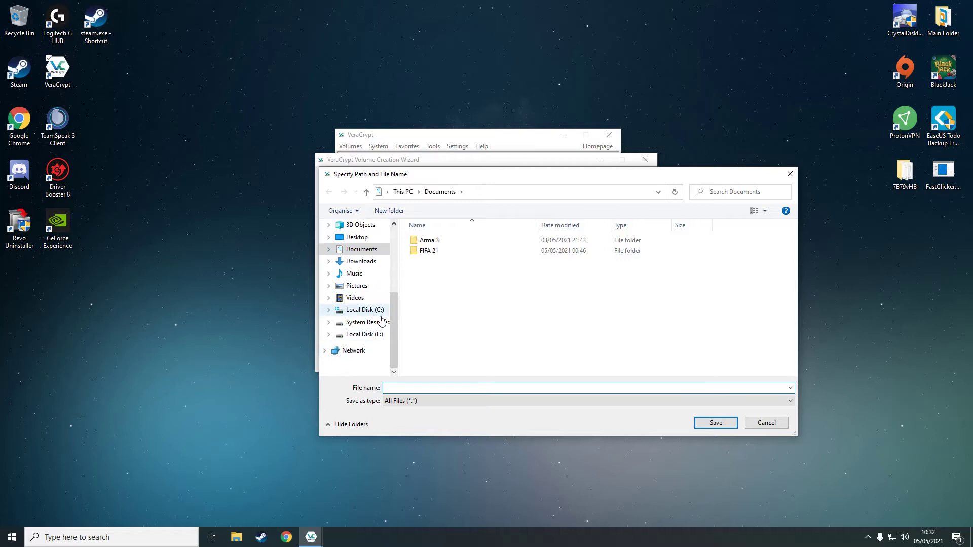
{"action": "left_click", "coordinate": [376, 310]}
{"action": "left_click", "coordinate": [470, 271]}
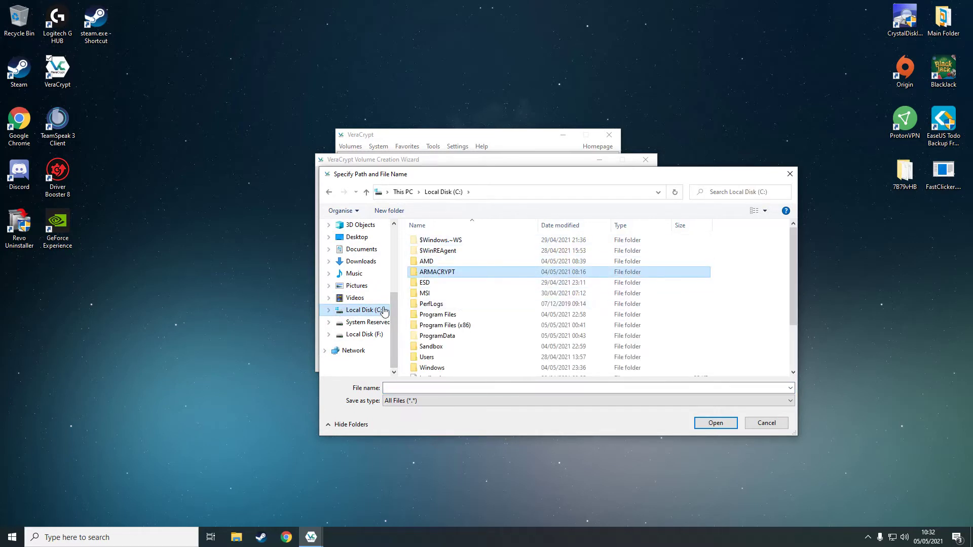
{"action": "left_click", "coordinate": [368, 334]}
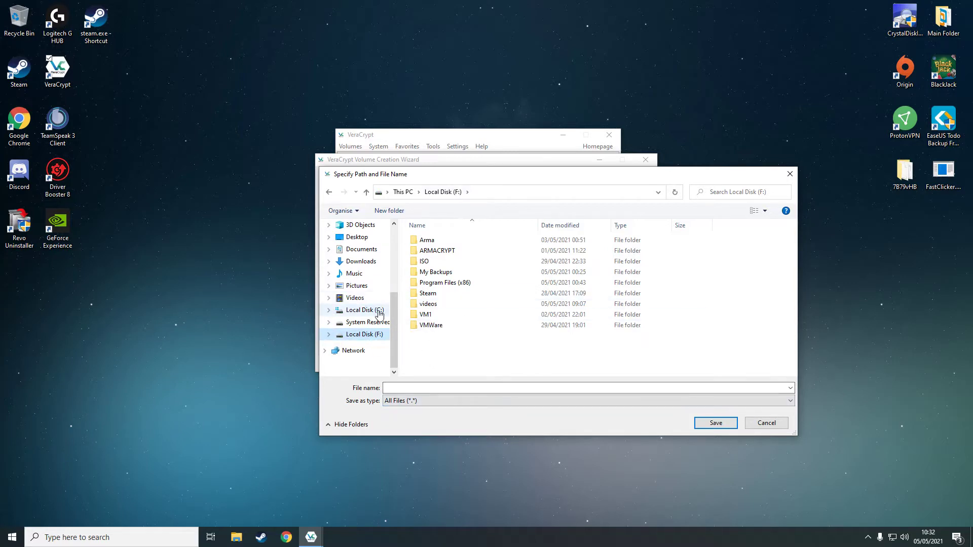
{"action": "left_click", "coordinate": [435, 389]}
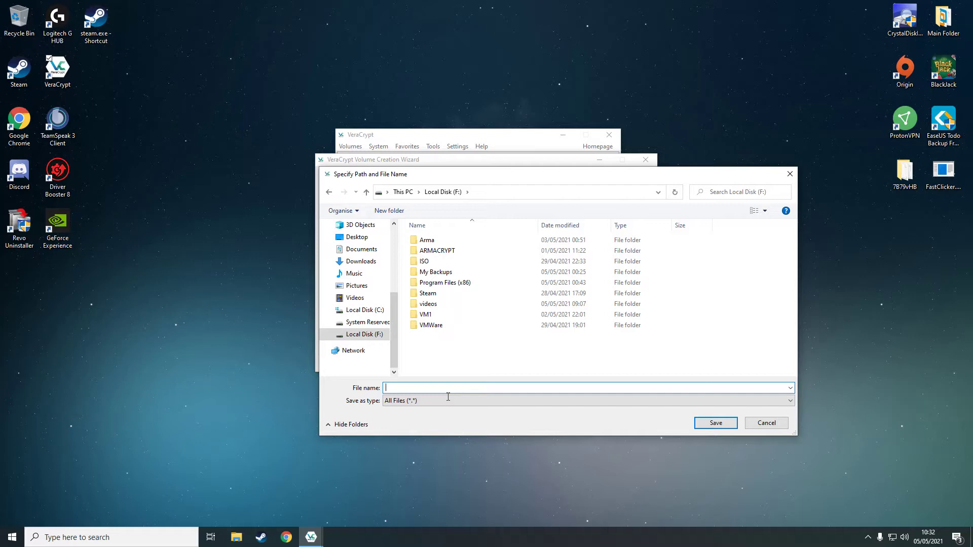
{"action": "type", "text": "Vo"}
{"action": "key", "text": "BackSpace"}
{"action": "key", "text": "BackSpace"}
{"action": "double_click", "coordinate": [450, 251]}
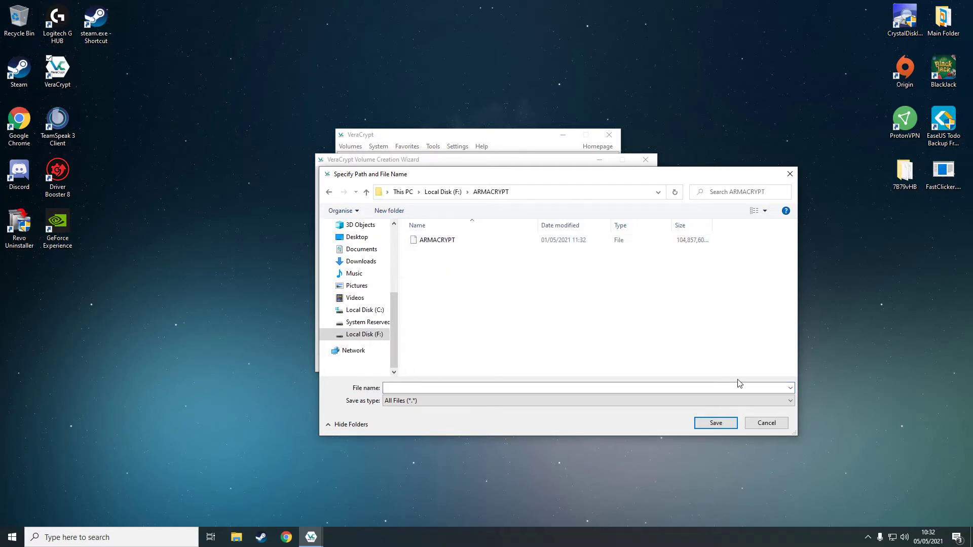
{"action": "left_click", "coordinate": [773, 429]}
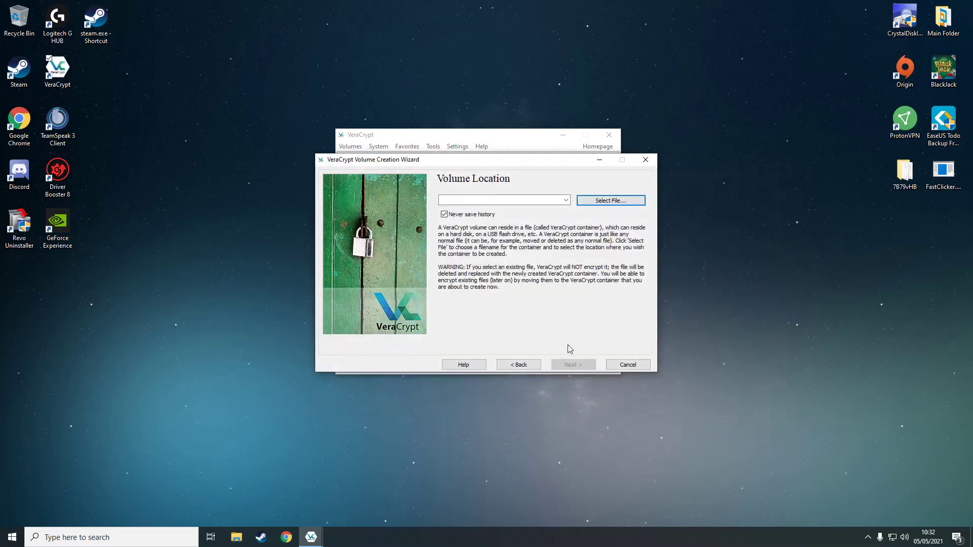
- Save the container as file 1 on drive F: and continue to encryption options
{"action": "left_click", "coordinate": [597, 200]}
{"action": "type", "text": "1"}
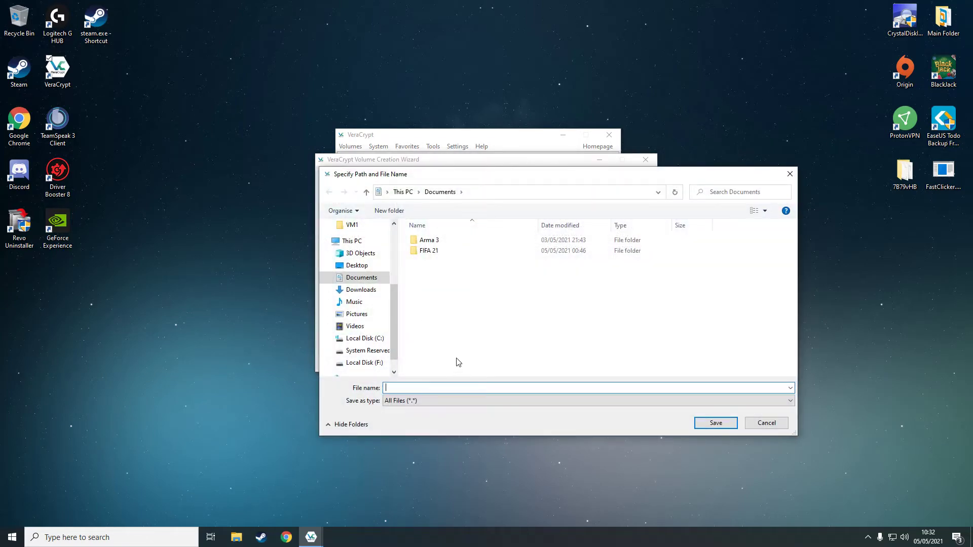
{"action": "left_click", "coordinate": [375, 364]}
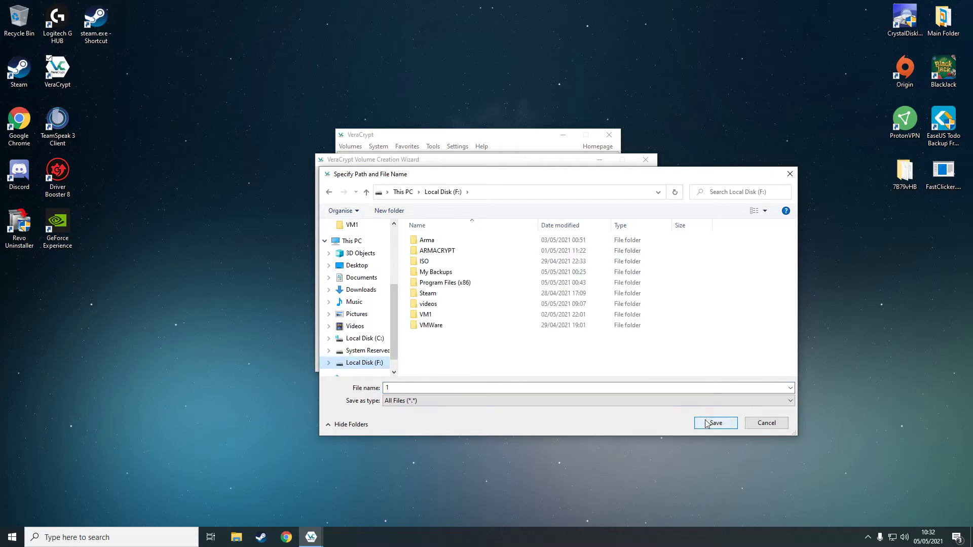
{"action": "left_click", "coordinate": [715, 423]}
{"action": "left_click", "coordinate": [572, 365]}
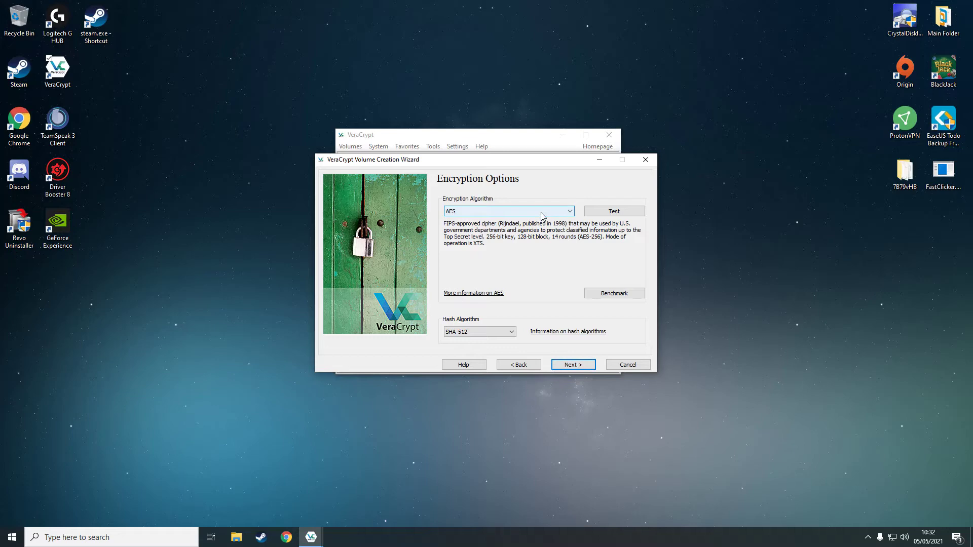
- Dismiss the Driver Booster popup and set the volume size to 5 GB
{"action": "left_click", "coordinate": [656, 156]}
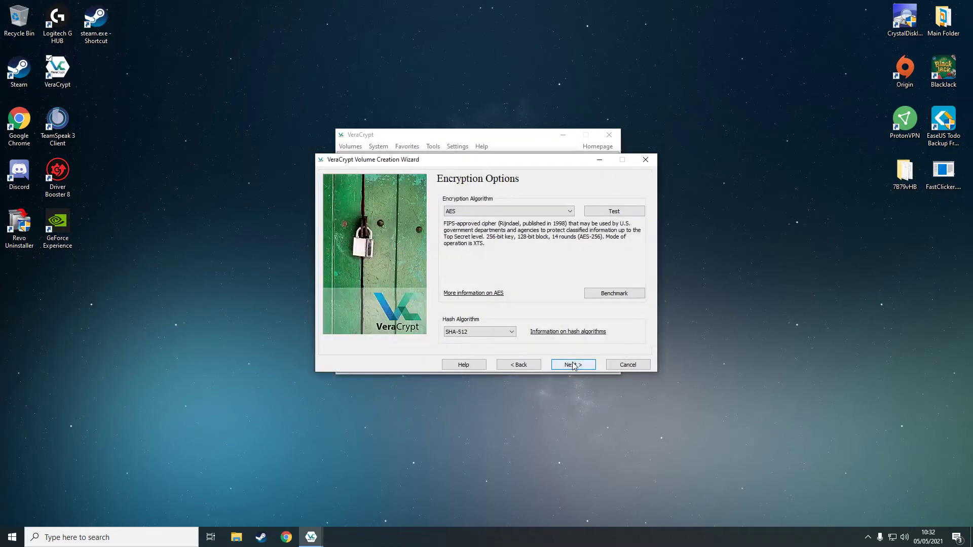
{"action": "left_click_drag", "start_coordinate": [523, 161], "coordinate": [524, 142]}
{"action": "left_click", "coordinate": [571, 346]}
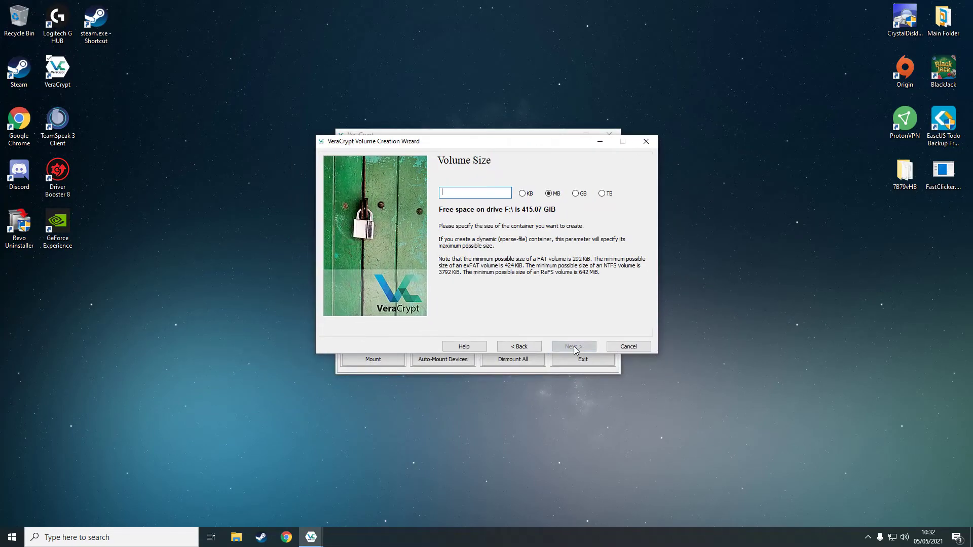
{"action": "left_click", "coordinate": [575, 194]}
{"action": "type", "text": "5"}
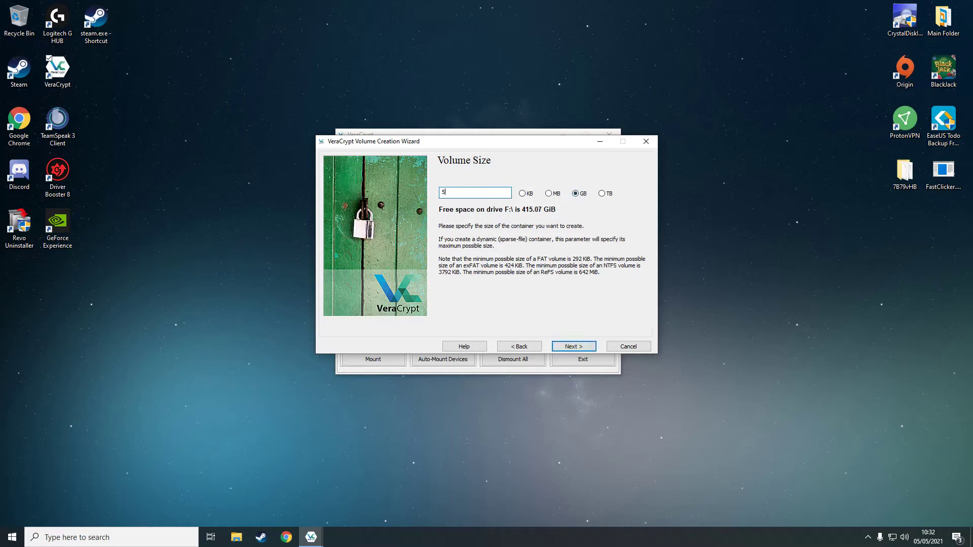
{"action": "left_click", "coordinate": [574, 347]}
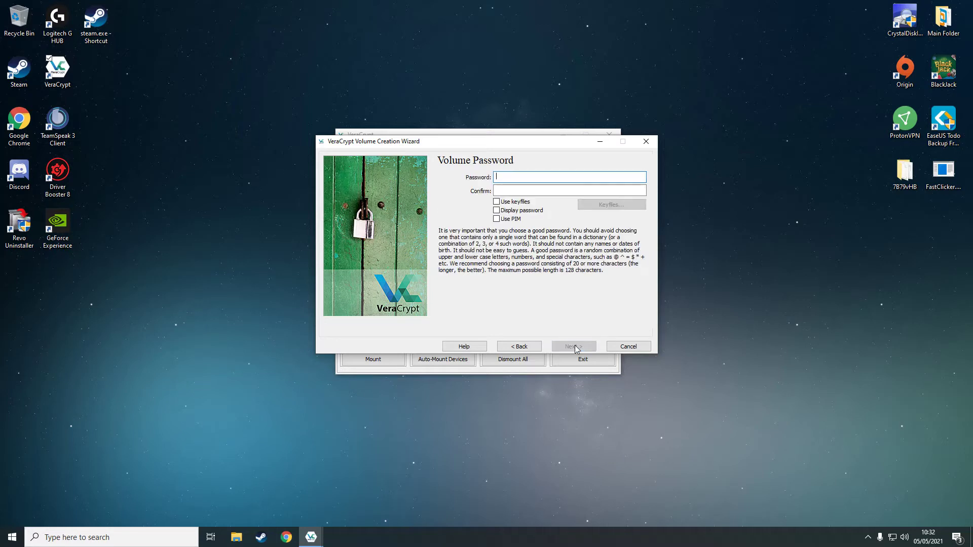
- Enter and confirm a short volume password, accepting the short-password warning
{"action": "key", "text": "Tab"}
{"action": "left_click", "coordinate": [574, 346]}
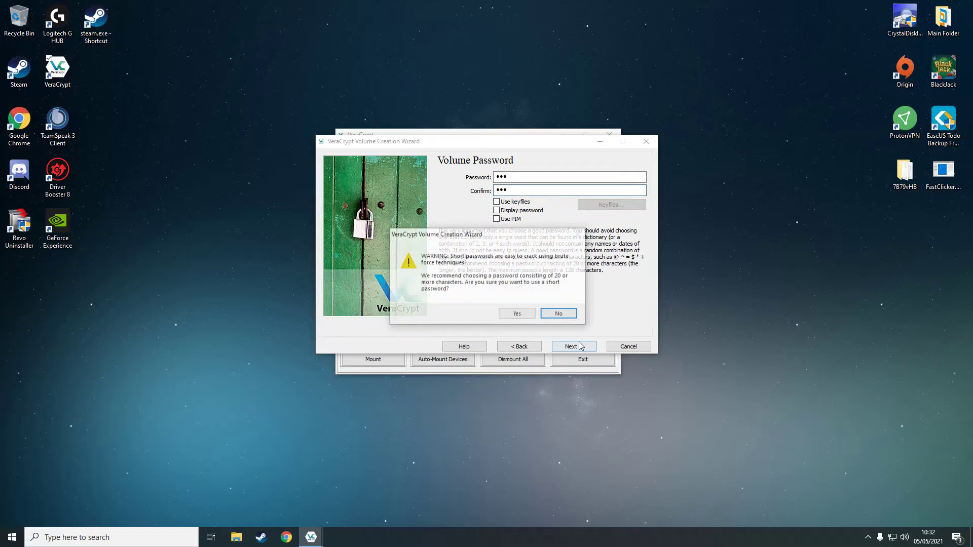
{"action": "left_click", "coordinate": [526, 315]}
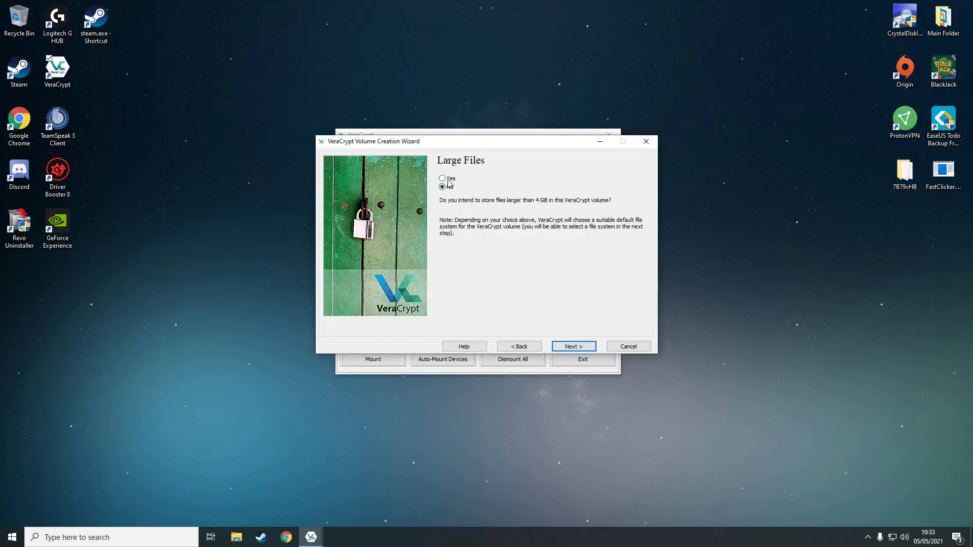
- Allow files larger than 4 GB, reach the Volume Format step, then cancel the wizard
{"action": "left_click", "coordinate": [449, 182]}
{"action": "left_click", "coordinate": [573, 346]}
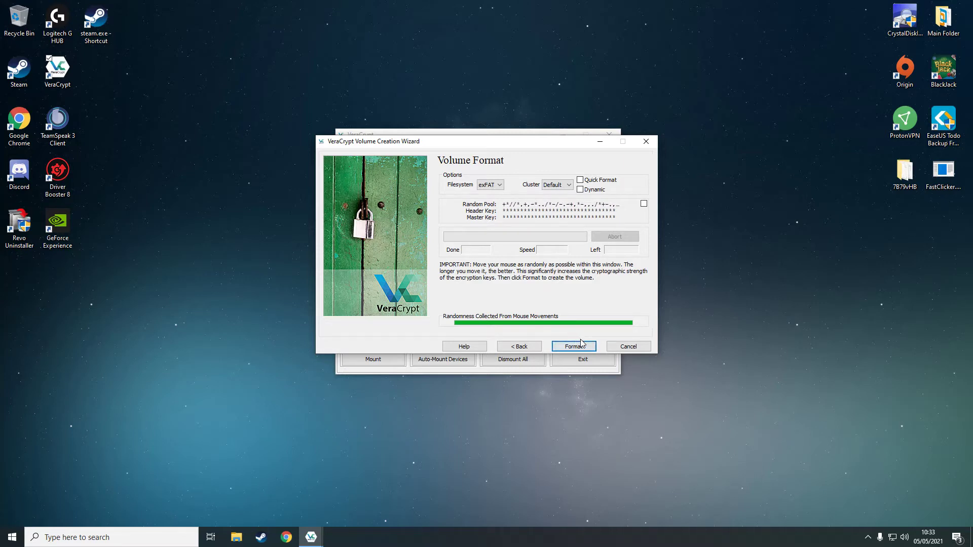
{"action": "left_click", "coordinate": [623, 348]}
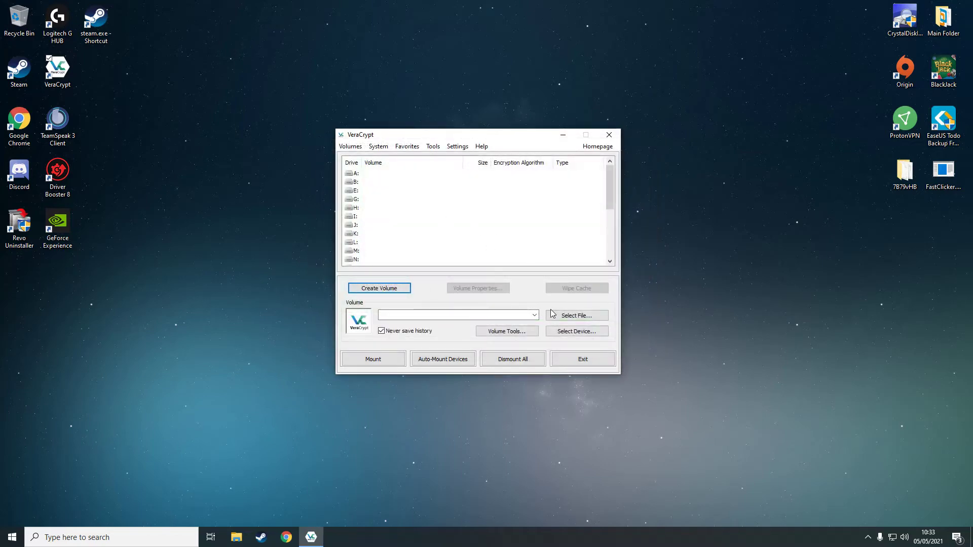
- Select the container file C:\ARMACRYPT\ARMACRYPT as the volume to mount
{"action": "left_click", "coordinate": [581, 316]}
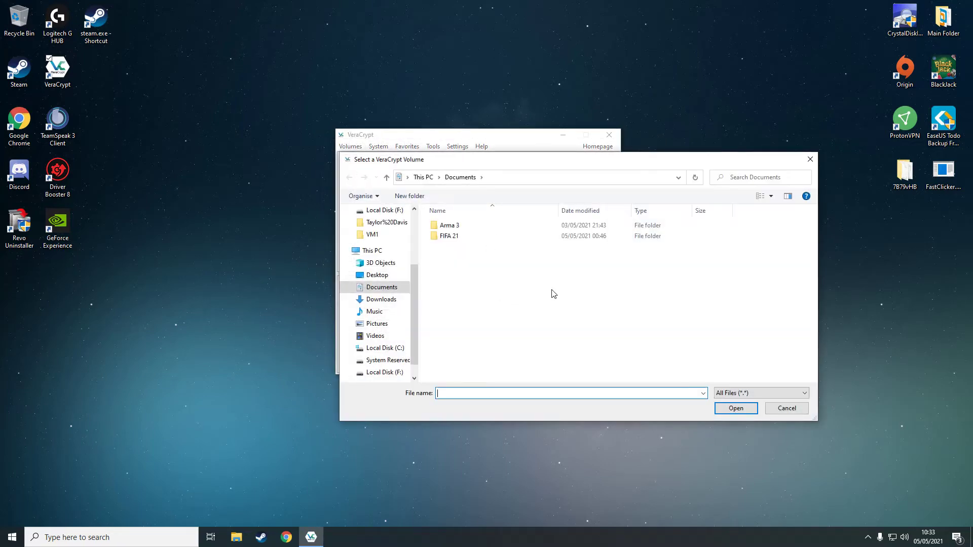
{"action": "left_click", "coordinate": [810, 158]}
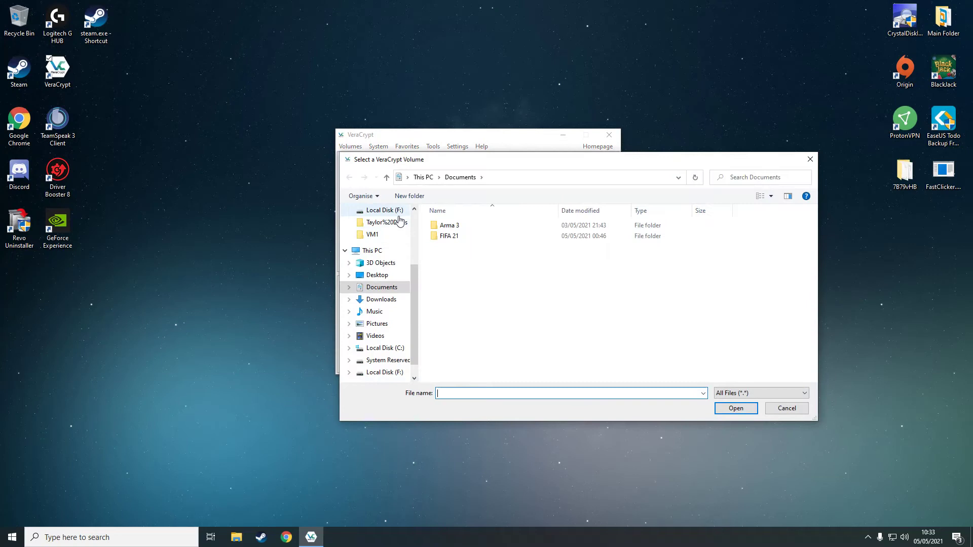
{"action": "left_click", "coordinate": [396, 348]}
{"action": "double_click", "coordinate": [484, 263]}
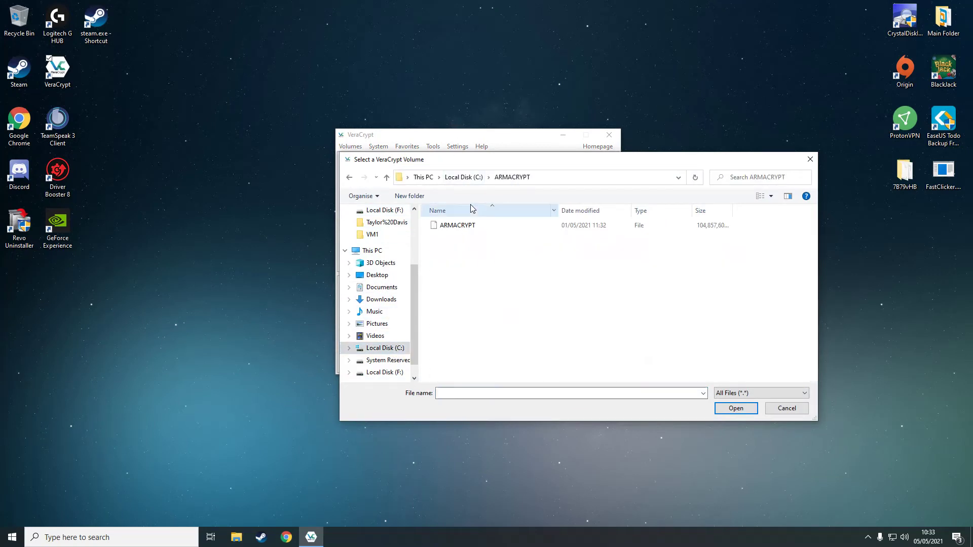
{"action": "double_click", "coordinate": [474, 226]}
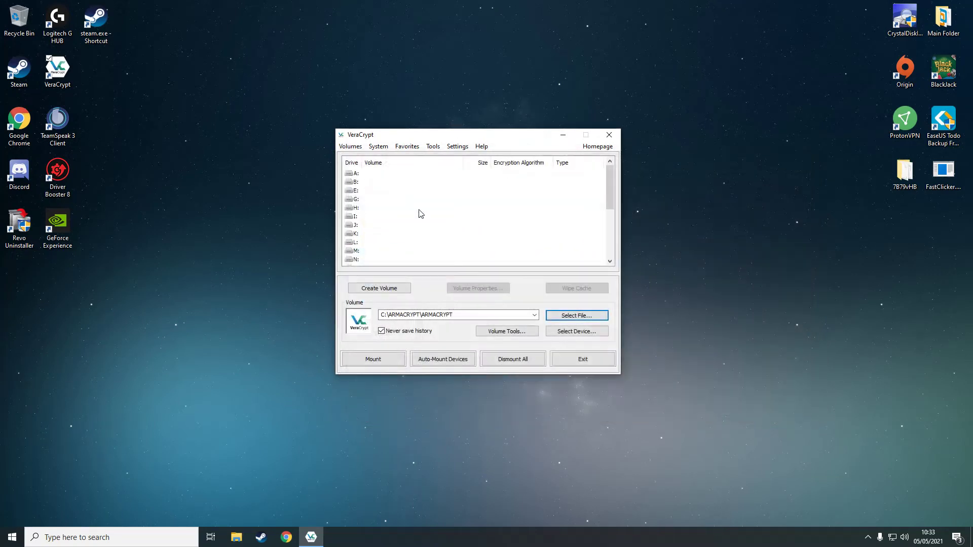
- Try drive letters A: through Z: in the drive list, ending on E:
{"action": "left_click", "coordinate": [369, 174]}
{"action": "scroll", "coordinate": [381, 243], "scroll_direction": "down", "scroll_amount": 5}
{"action": "scroll", "coordinate": [382, 245], "scroll_direction": "up", "scroll_amount": 5}
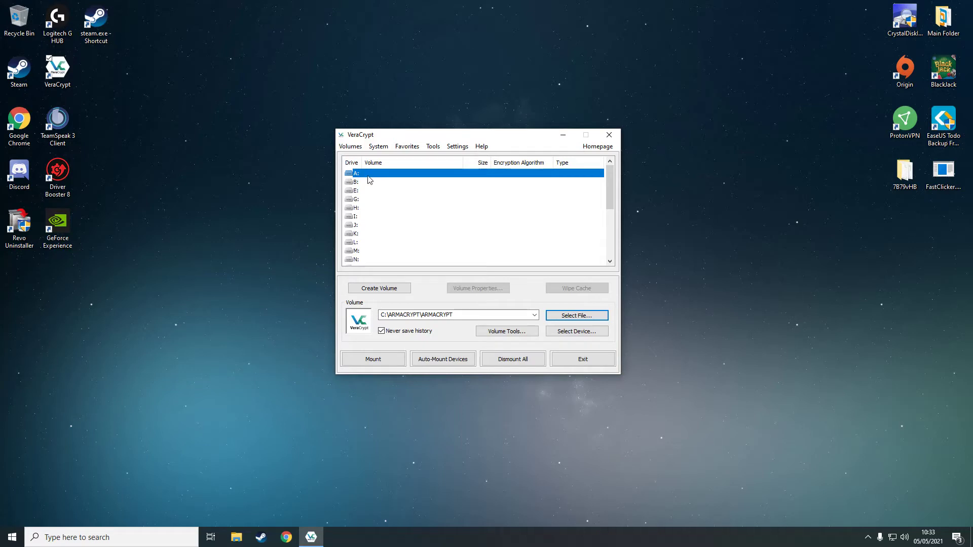
{"action": "left_click", "coordinate": [371, 199]}
{"action": "left_click", "coordinate": [369, 182]}
{"action": "left_click", "coordinate": [369, 191]}
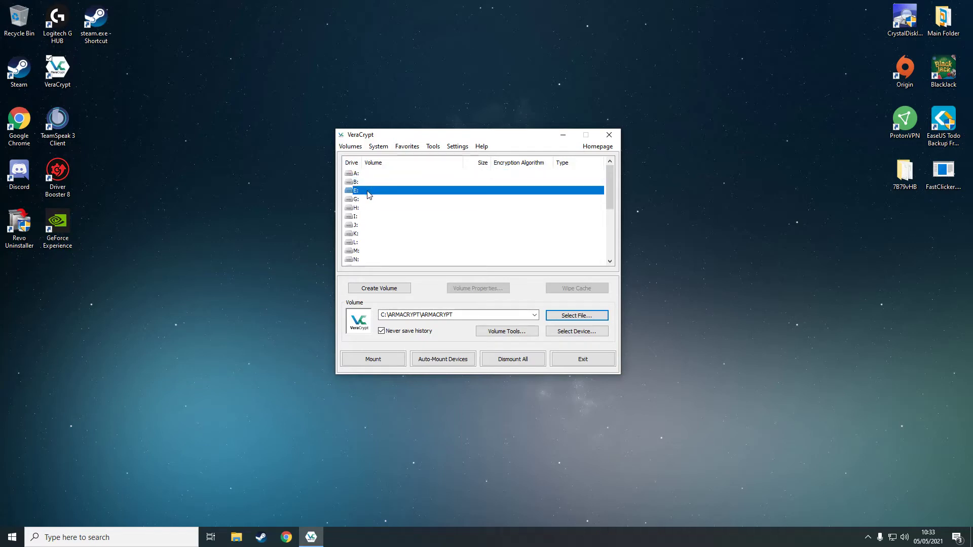
{"action": "left_click", "coordinate": [367, 200]}
{"action": "left_click", "coordinate": [367, 209]}
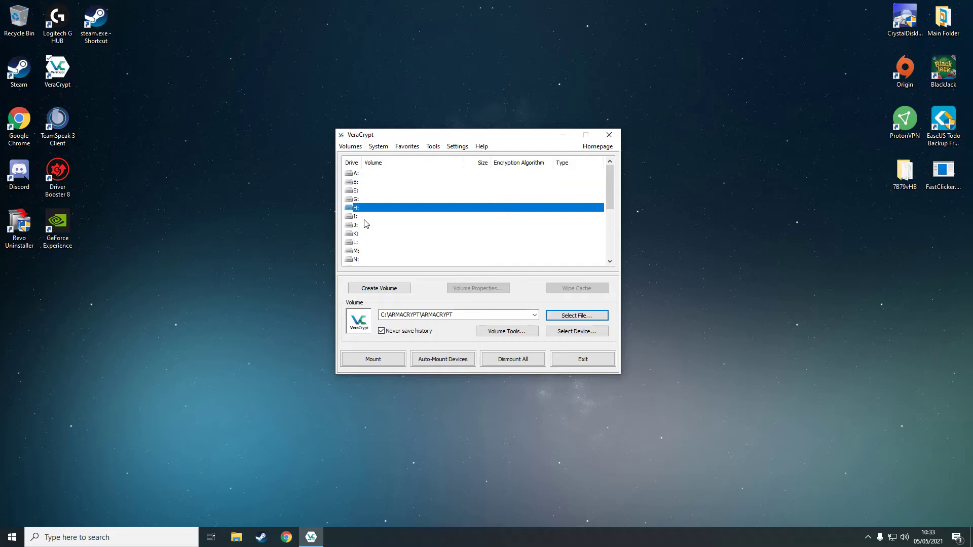
{"action": "left_click", "coordinate": [366, 219]}
{"action": "scroll", "coordinate": [374, 252], "scroll_direction": "down", "scroll_amount": 4}
{"action": "left_click", "coordinate": [368, 260]}
{"action": "left_click", "coordinate": [366, 252]}
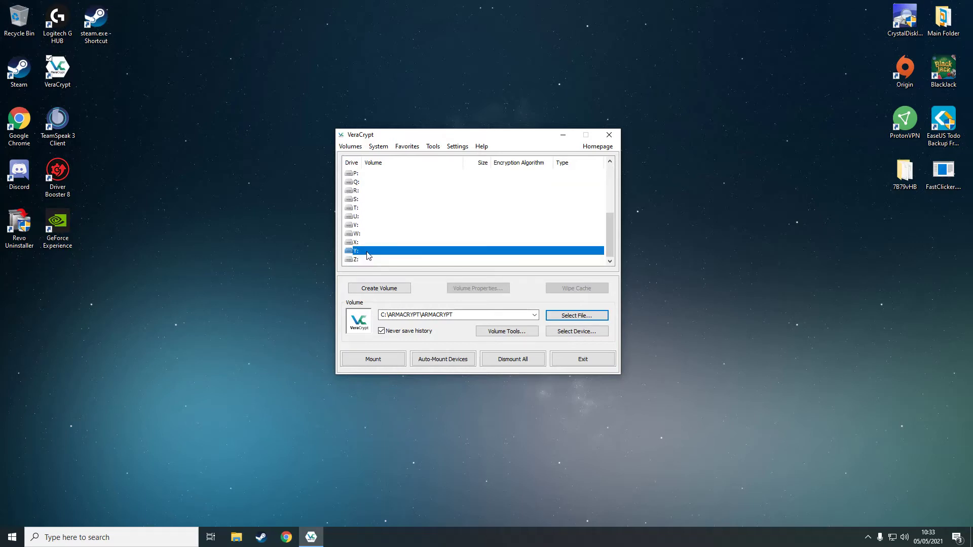
{"action": "left_click", "coordinate": [369, 244]}
{"action": "left_click", "coordinate": [369, 224]}
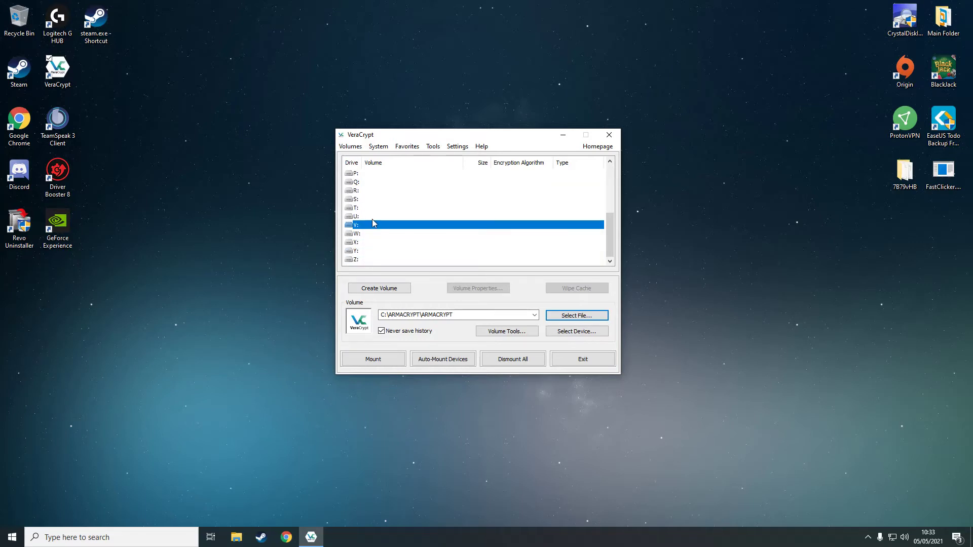
{"action": "scroll", "coordinate": [371, 228], "scroll_direction": "up", "scroll_amount": 4}
{"action": "left_click", "coordinate": [374, 175]}
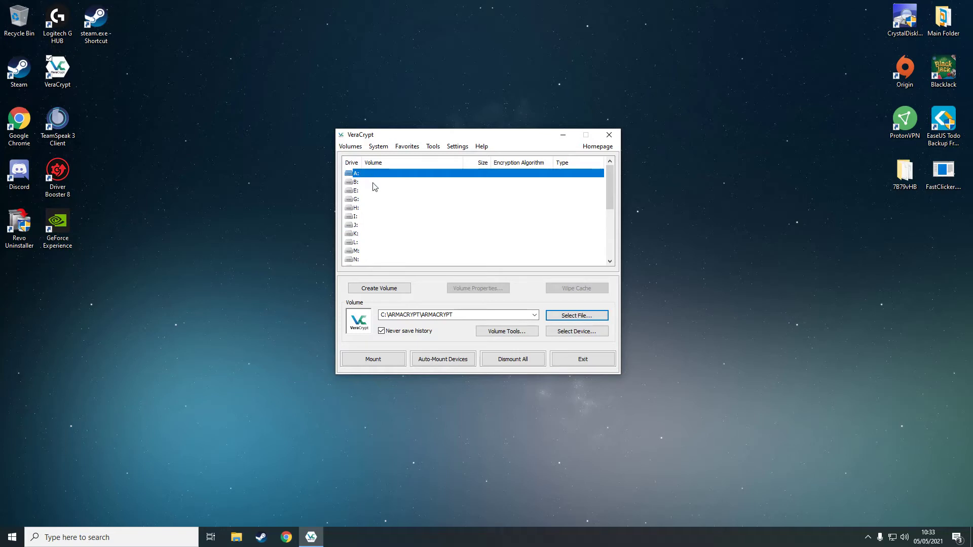
{"action": "left_click", "coordinate": [374, 184]}
{"action": "left_click", "coordinate": [377, 173]}
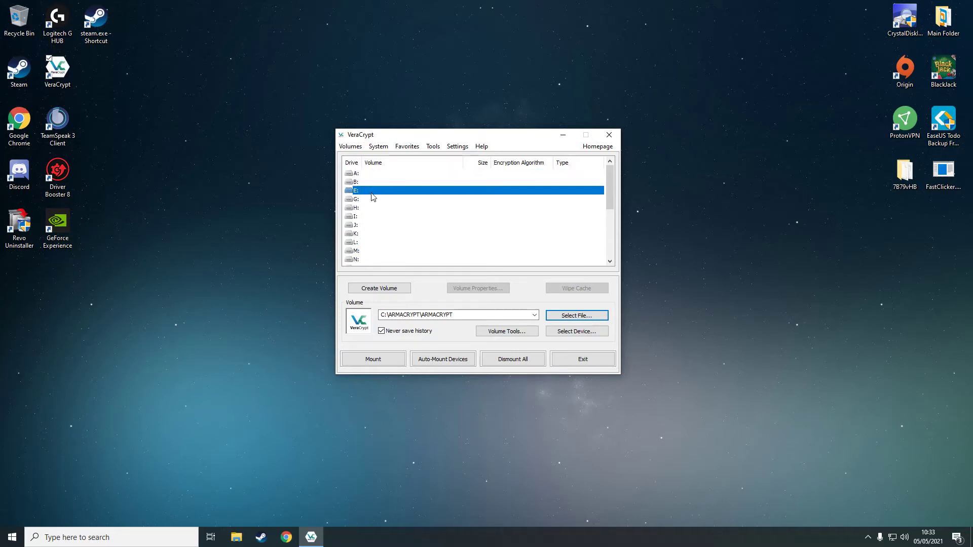
{"action": "left_click", "coordinate": [374, 192]}
- Mount the ARMACRYPT container as drive A: and decline the filesystem error check
{"action": "left_click", "coordinate": [389, 174]}
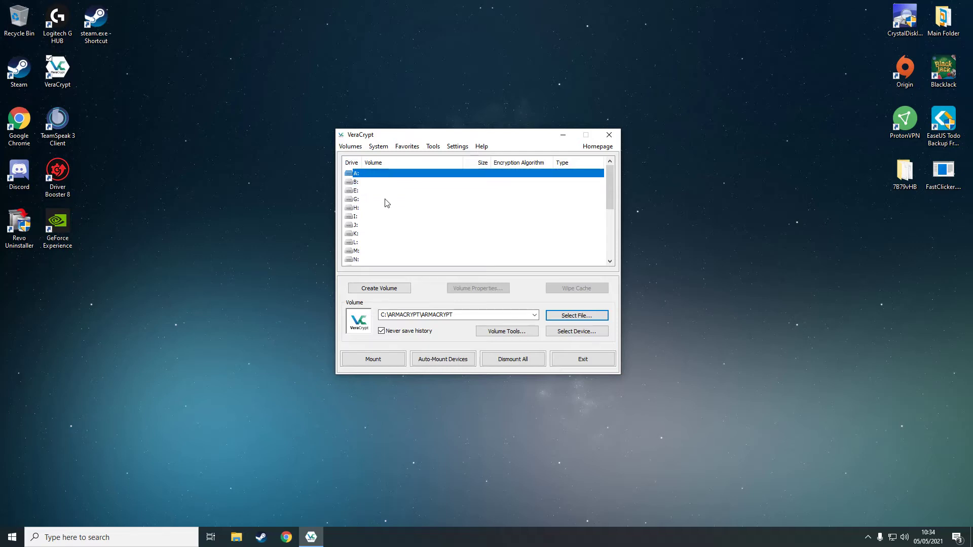
{"action": "left_click", "coordinate": [391, 359]}
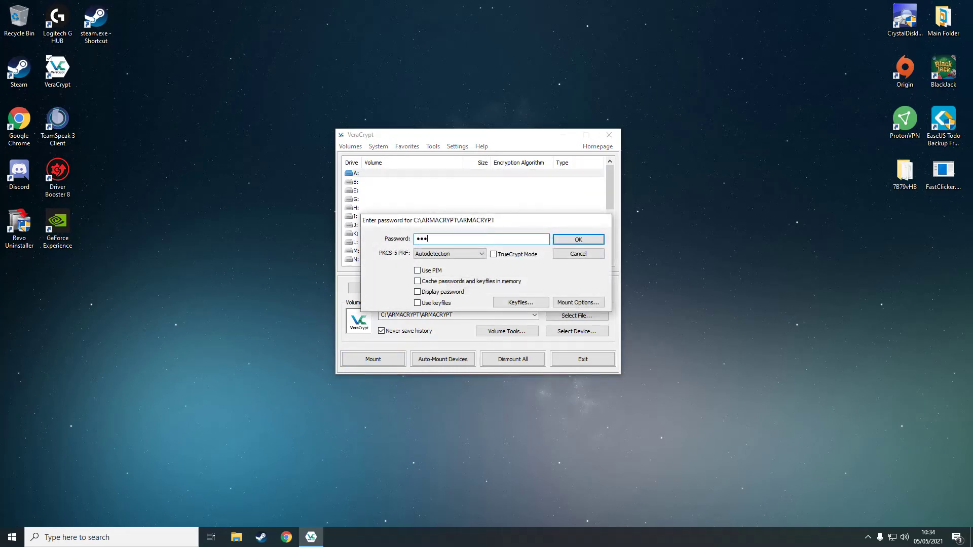
{"action": "left_click", "coordinate": [571, 242]}
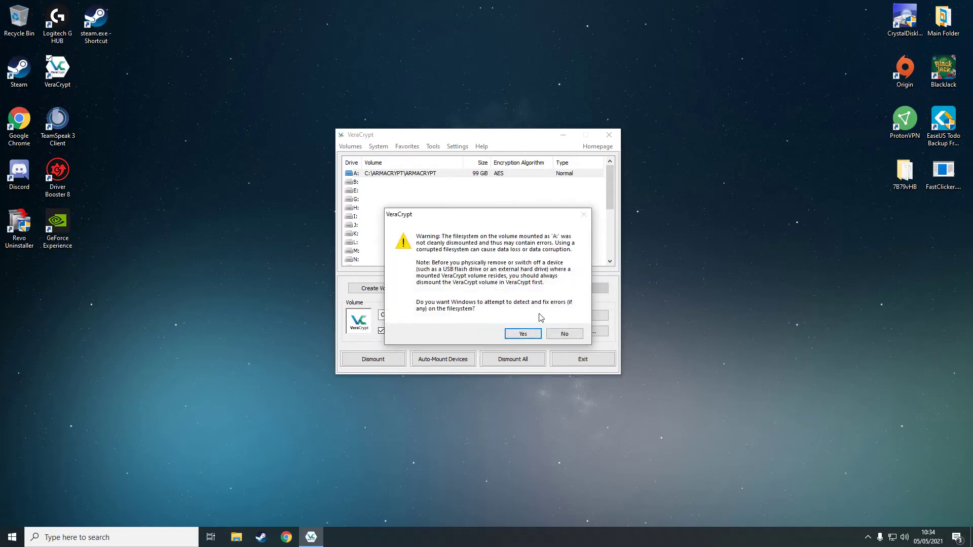
{"action": "left_click_drag", "start_coordinate": [469, 217], "coordinate": [478, 199]}
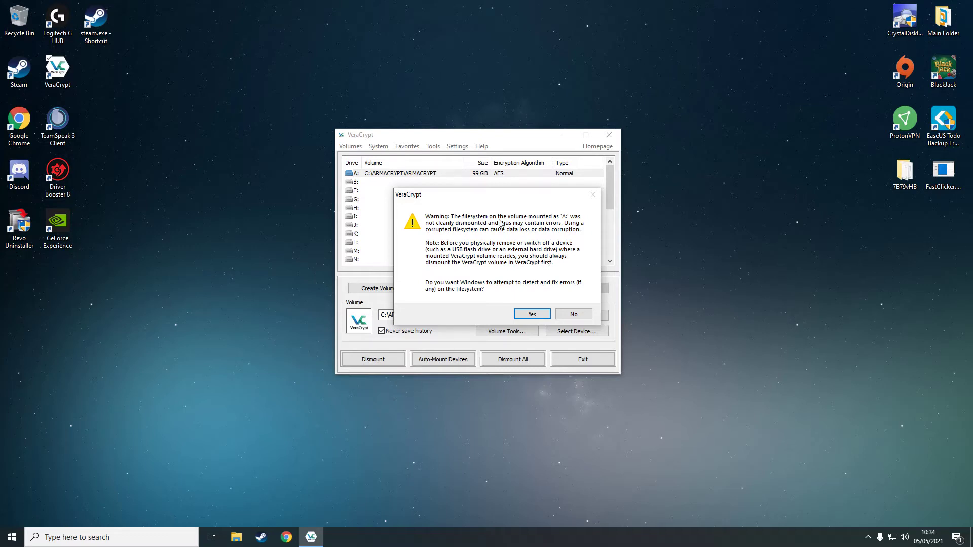
{"action": "left_click_drag", "start_coordinate": [429, 194], "coordinate": [424, 173]}
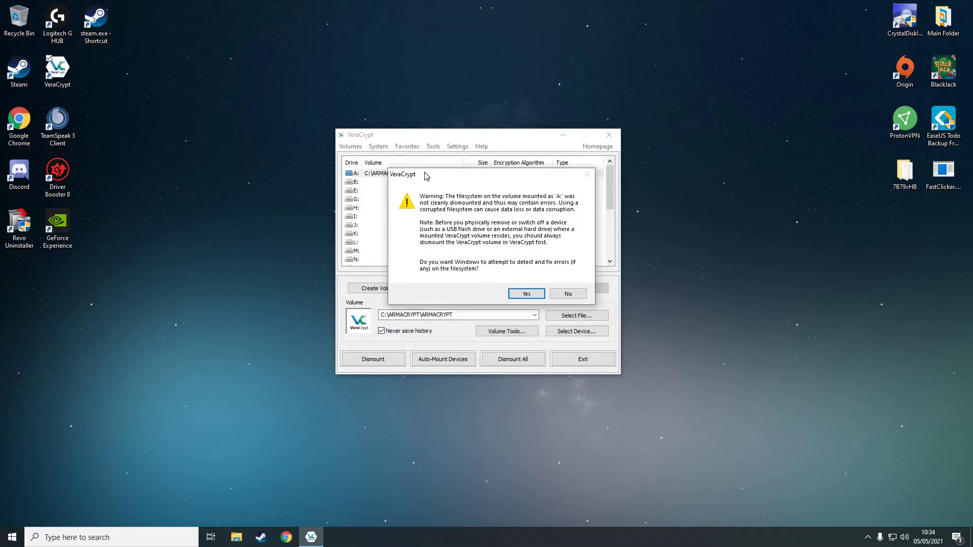
{"action": "left_click", "coordinate": [568, 294]}
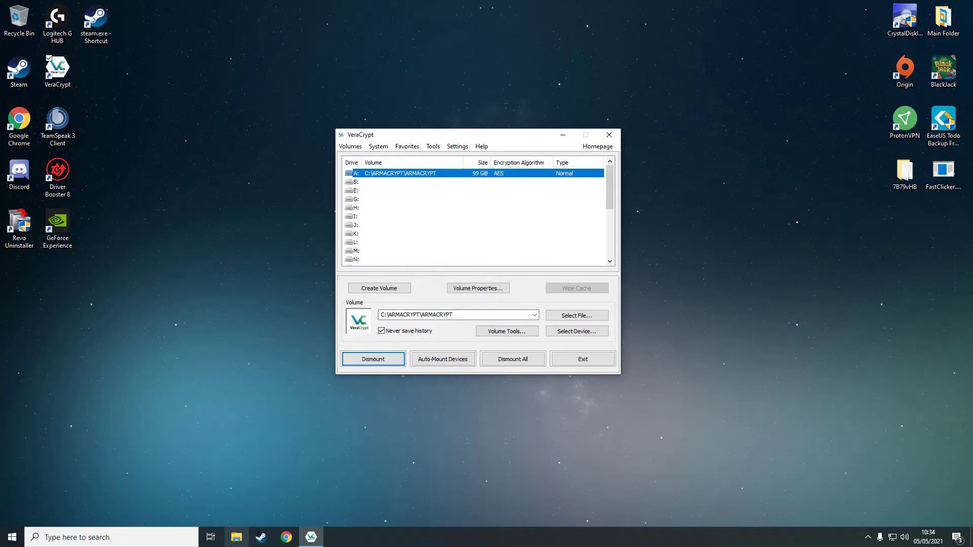
- Open Local Disk (A:) from This PC and select the Steam shortcut and SteamSetup.exe
{"action": "left_click", "coordinate": [236, 537]}
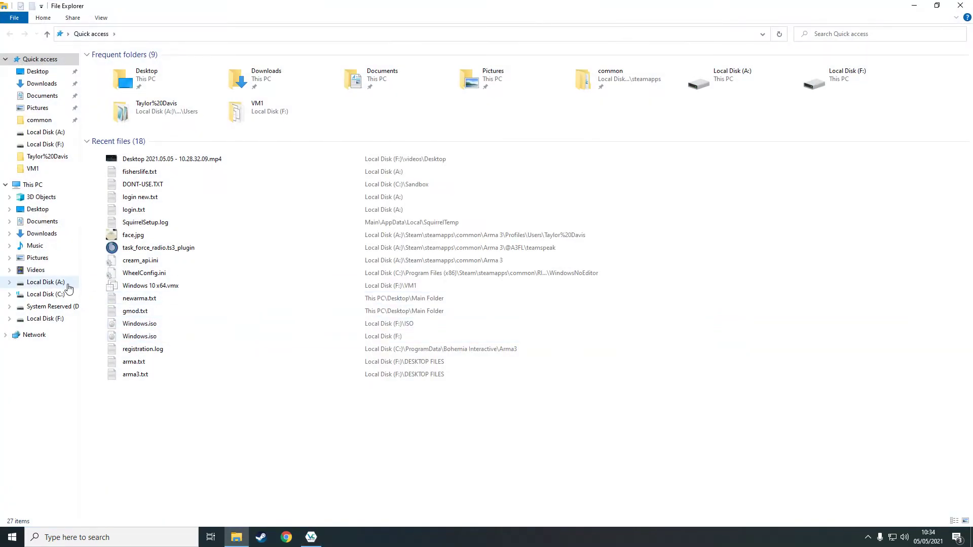
{"action": "left_click", "coordinate": [43, 186]}
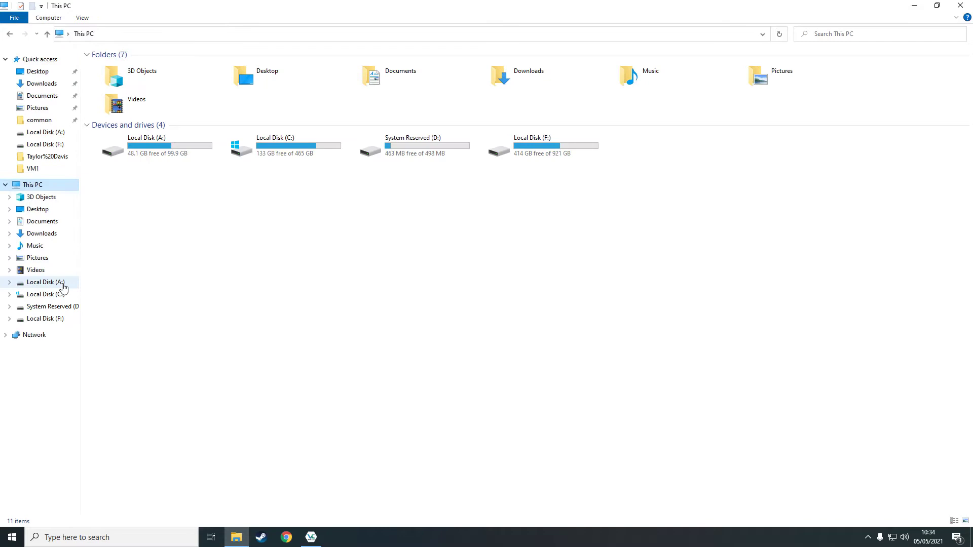
{"action": "left_click", "coordinate": [164, 152]}
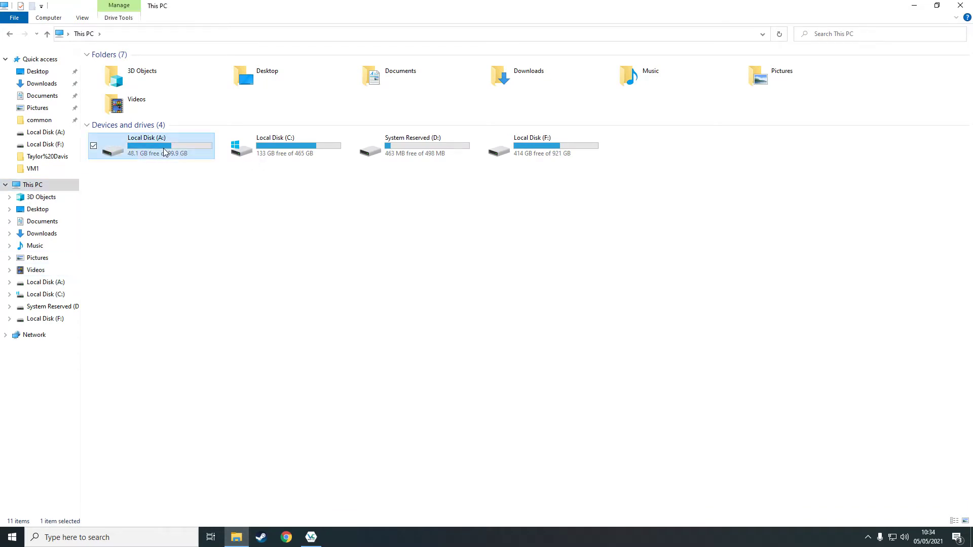
{"action": "double_click", "coordinate": [188, 153]}
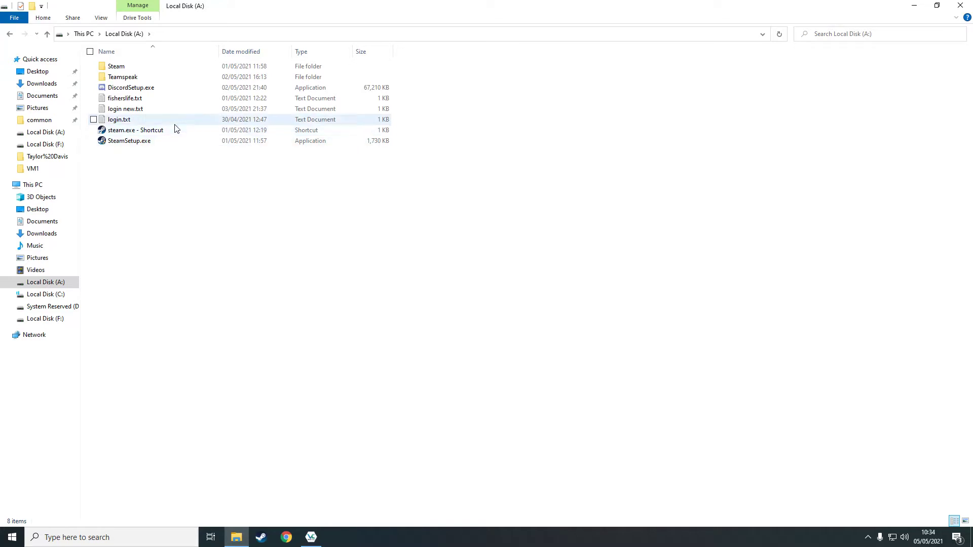
{"action": "left_click", "coordinate": [177, 132]}
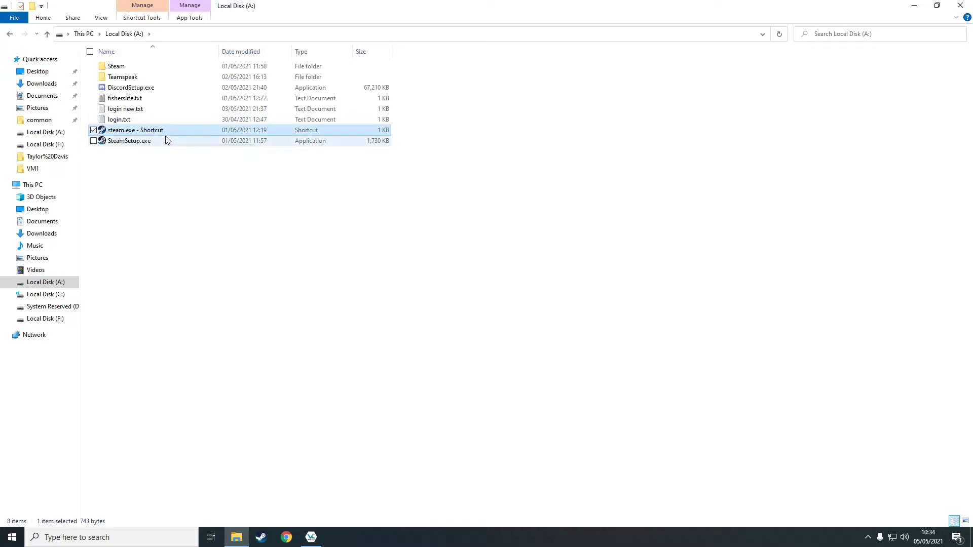
{"action": "left_click", "coordinate": [164, 144]}
- Google 'steam download' in a new Chrome tab and open the Steam store result
{"action": "left_click", "coordinate": [287, 538]}
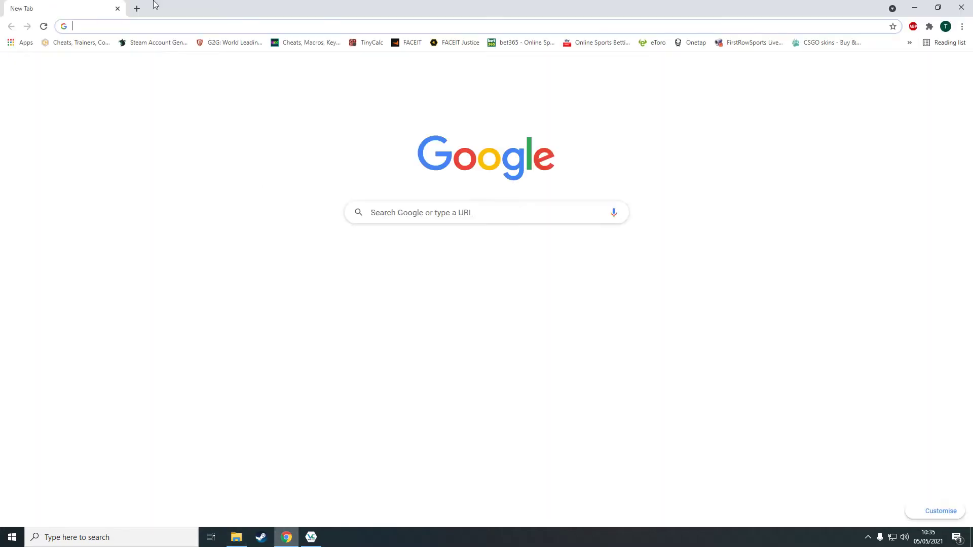
{"action": "type", "text": "steam download"}
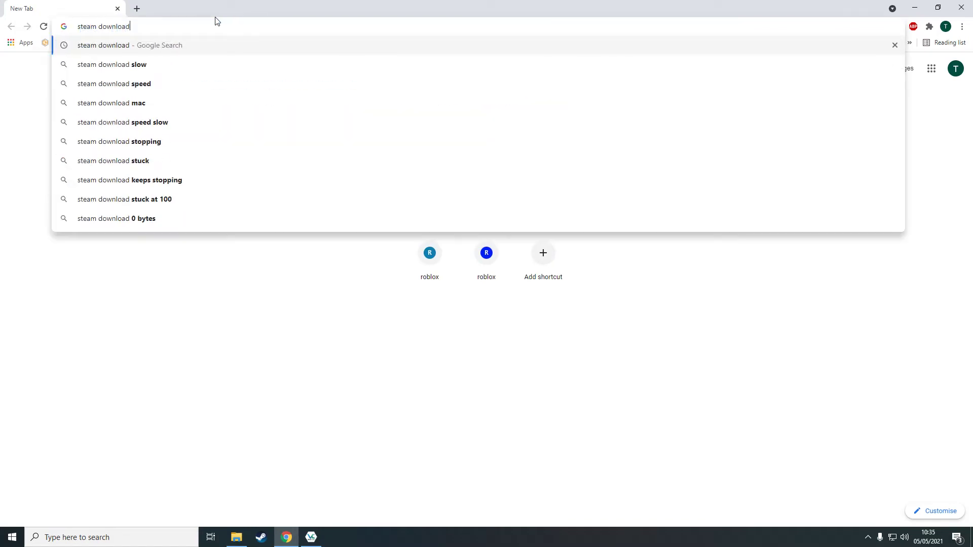
{"action": "key", "text": "Return"}
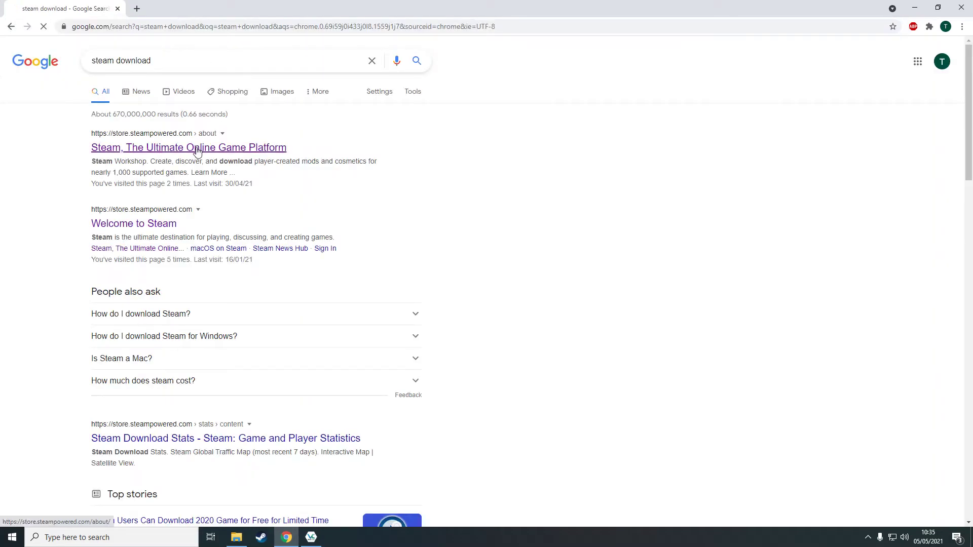
{"action": "left_click", "coordinate": [205, 148]}
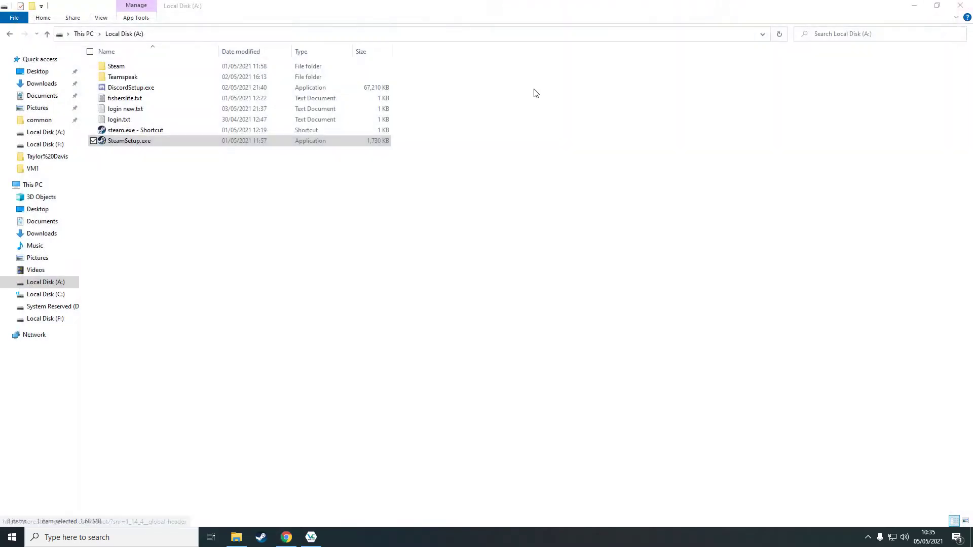
- Bring File Explorer forward and select all eight files on drive A:
{"action": "left_click", "coordinate": [311, 537]}
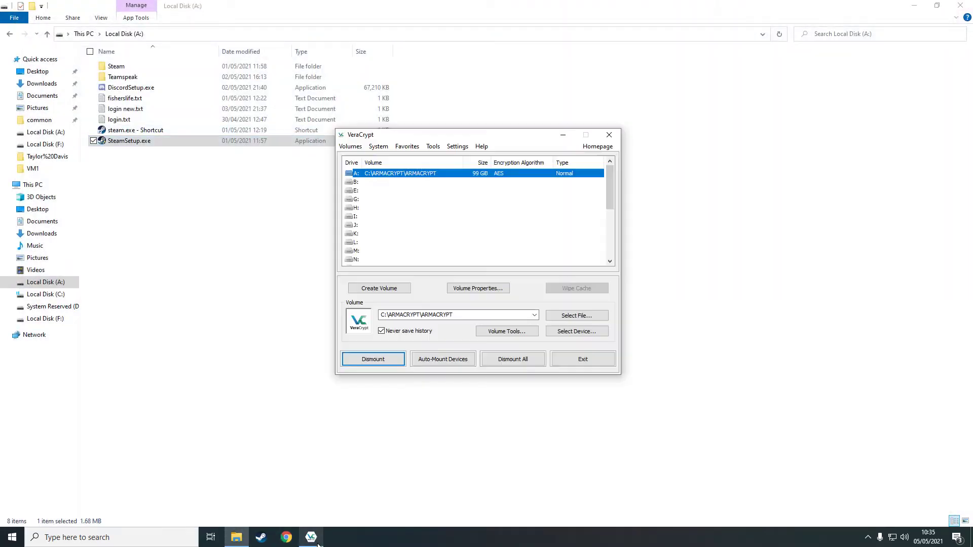
{"action": "left_click", "coordinate": [238, 540]}
{"action": "left_click", "coordinate": [183, 149]}
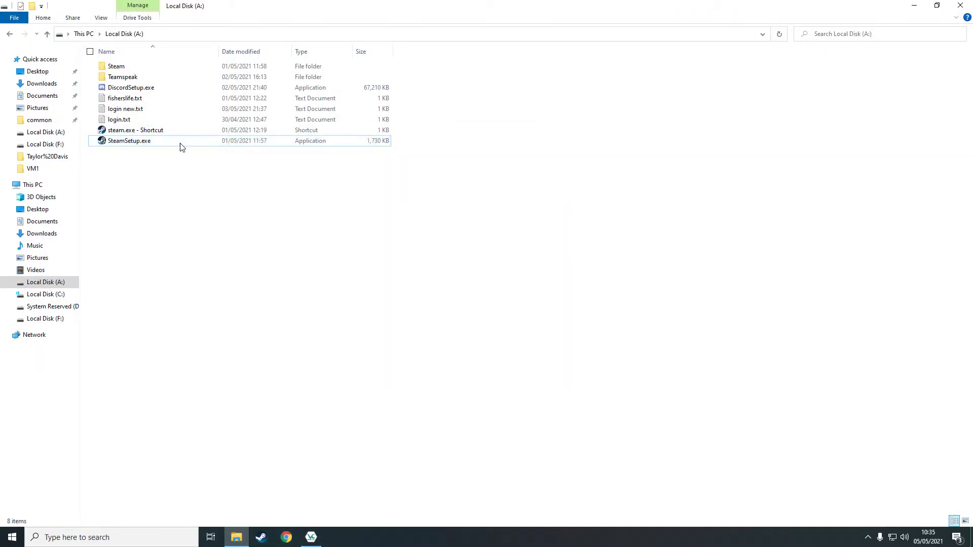
{"action": "left_click_drag", "start_coordinate": [215, 291], "coordinate": [177, 58]}
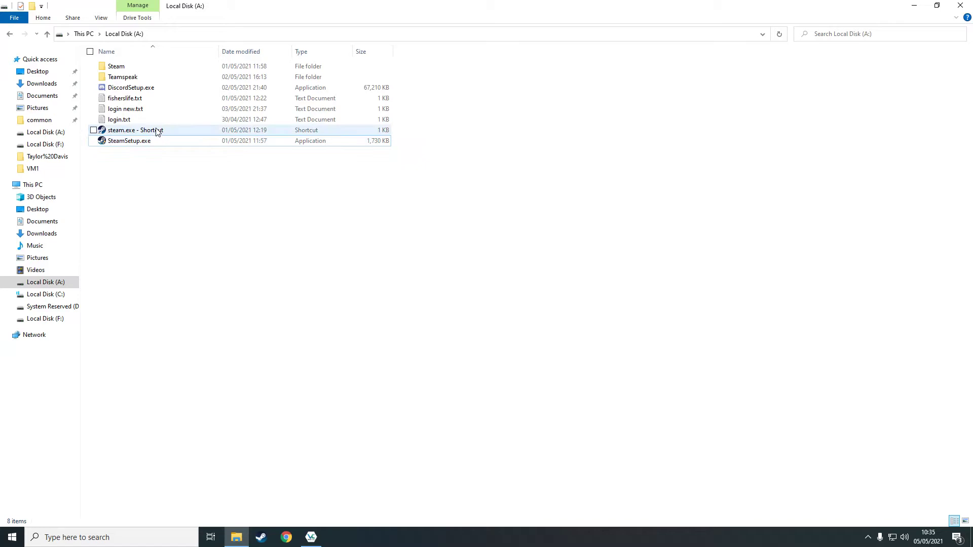
- Look through the Steam folder's contents, then return to drive A:'s top level
{"action": "double_click", "coordinate": [133, 67]}
{"action": "scroll", "coordinate": [167, 289], "scroll_direction": "down", "scroll_amount": 14}
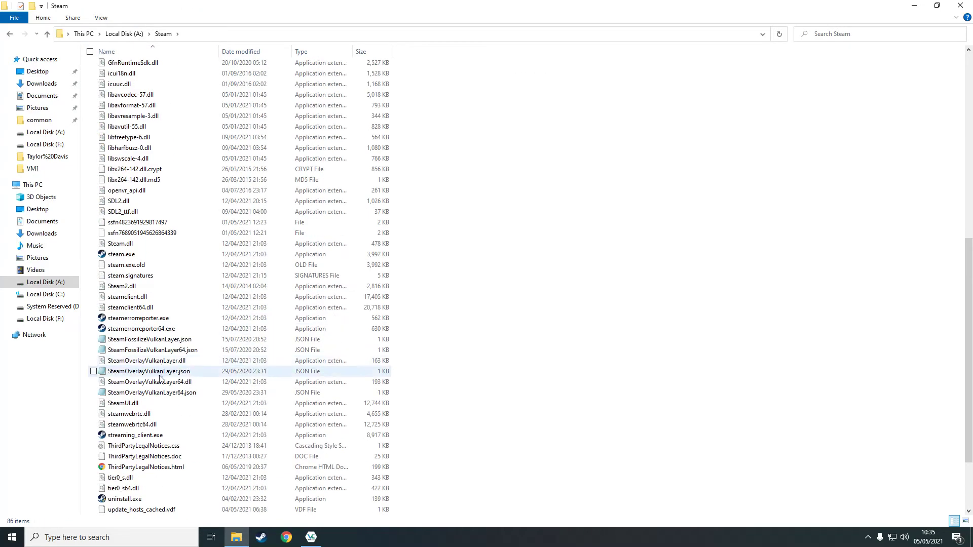
{"action": "scroll", "coordinate": [160, 378], "scroll_direction": "down", "scroll_amount": 3}
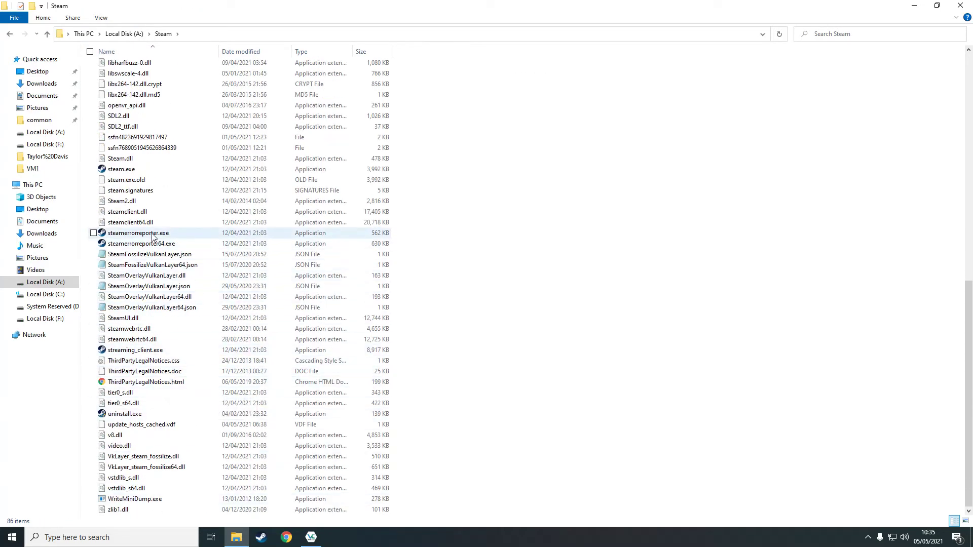
{"action": "right_click", "coordinate": [161, 170]}
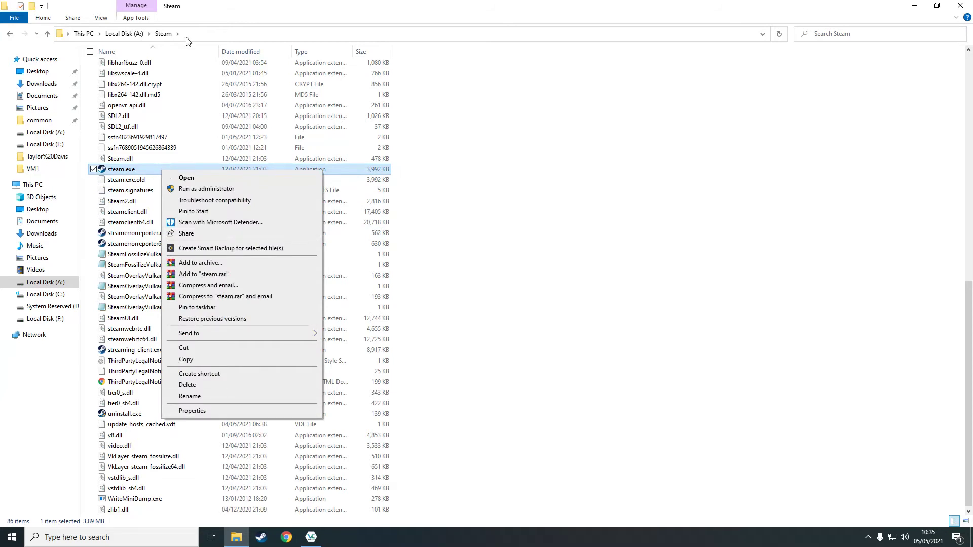
{"action": "left_click", "coordinate": [133, 33]}
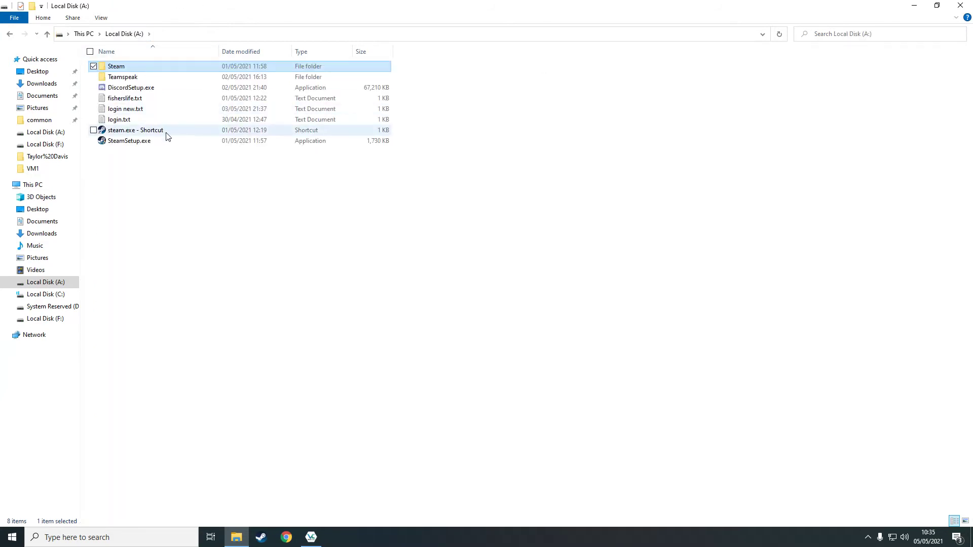
{"action": "left_click", "coordinate": [167, 136]}
{"action": "left_click", "coordinate": [172, 169]}
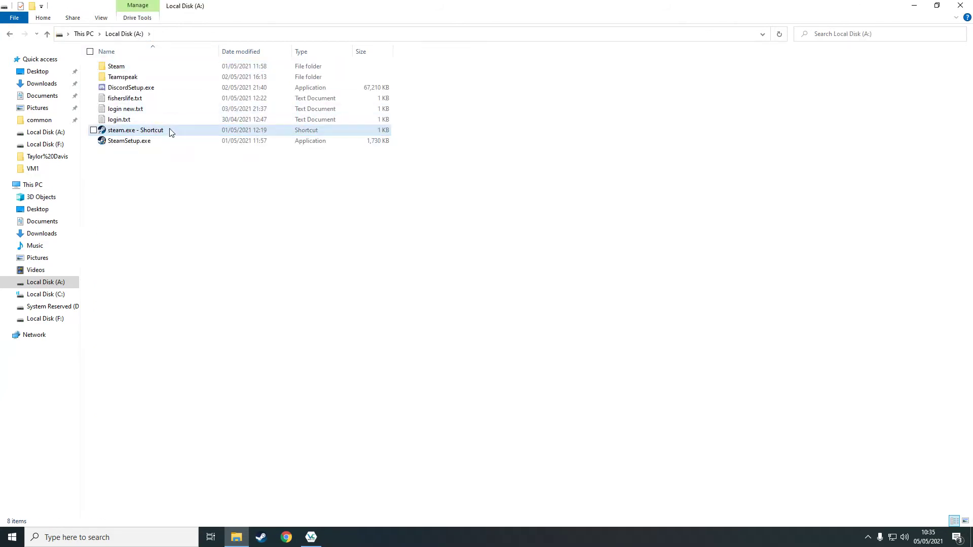
- Quit the already-running Steam from the system tray and relaunch it from the drive A: shortcut
{"action": "right_click", "coordinate": [171, 131]}
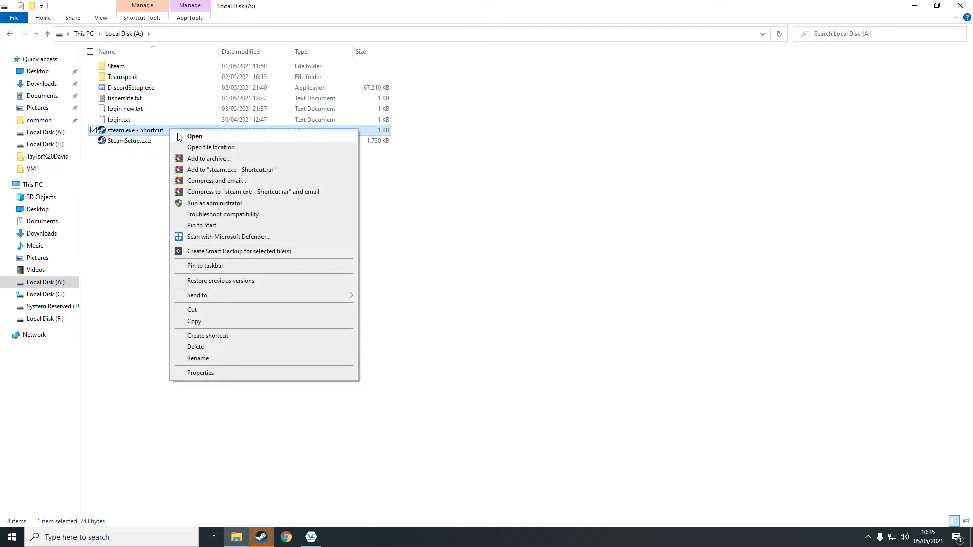
{"action": "key", "text": "Escape"}
{"action": "left_click", "coordinate": [867, 537]}
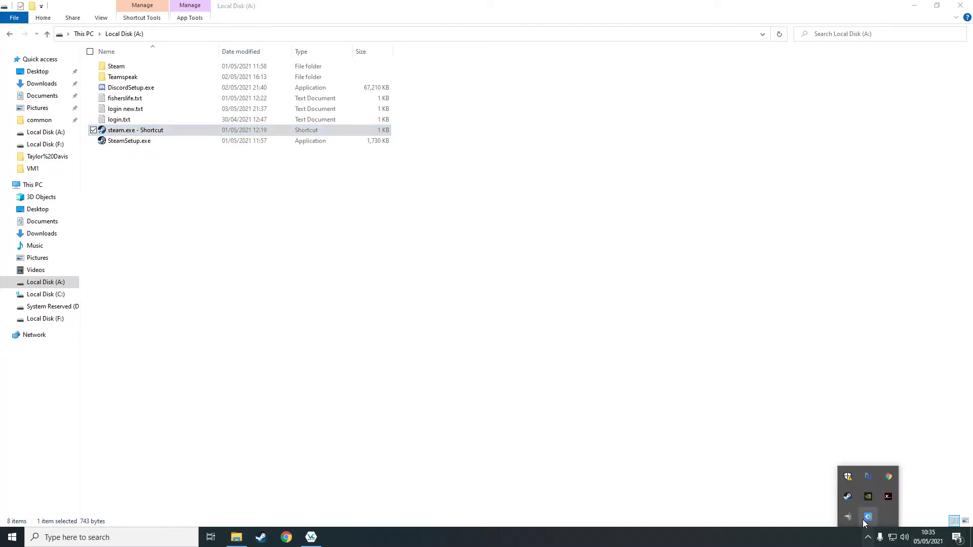
{"action": "right_click", "coordinate": [854, 502]}
{"action": "left_click", "coordinate": [862, 493]}
{"action": "left_click", "coordinate": [147, 132]}
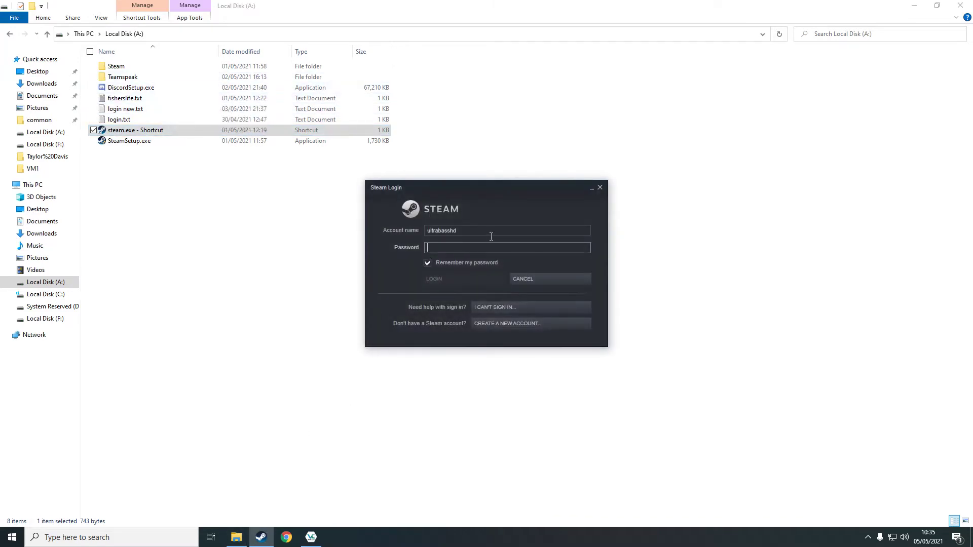
- Fill in the Steam account name and password and submit the sign-in
{"action": "key", "text": "ctrl+a"}
{"action": "key", "text": "BackSpace"}
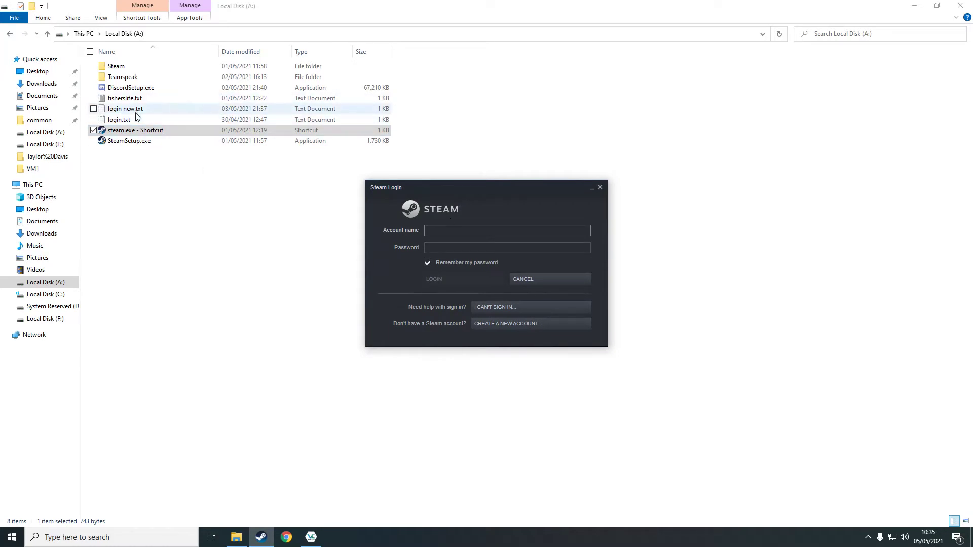
{"action": "key", "text": "super+Down"}
{"action": "key", "text": "super+Down"}
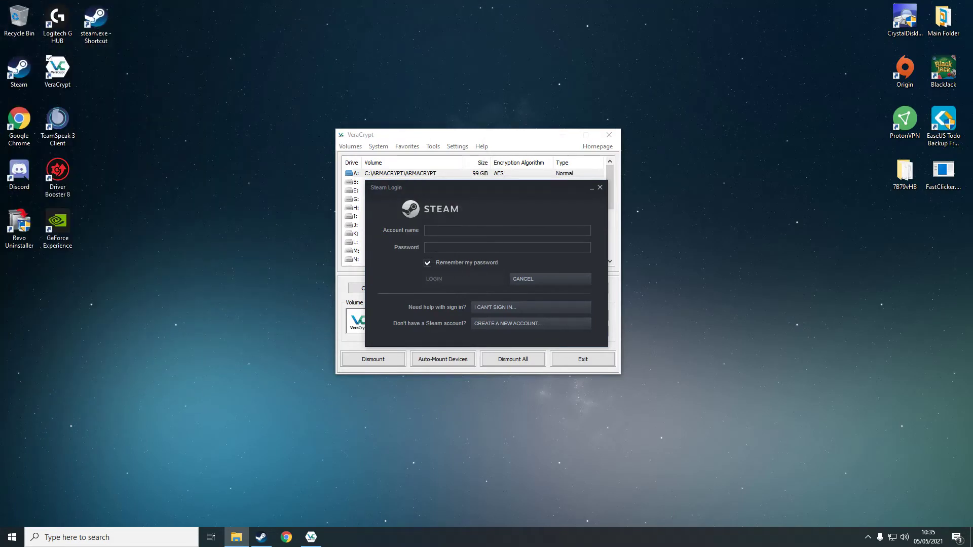
{"action": "key", "text": "super+Down"}
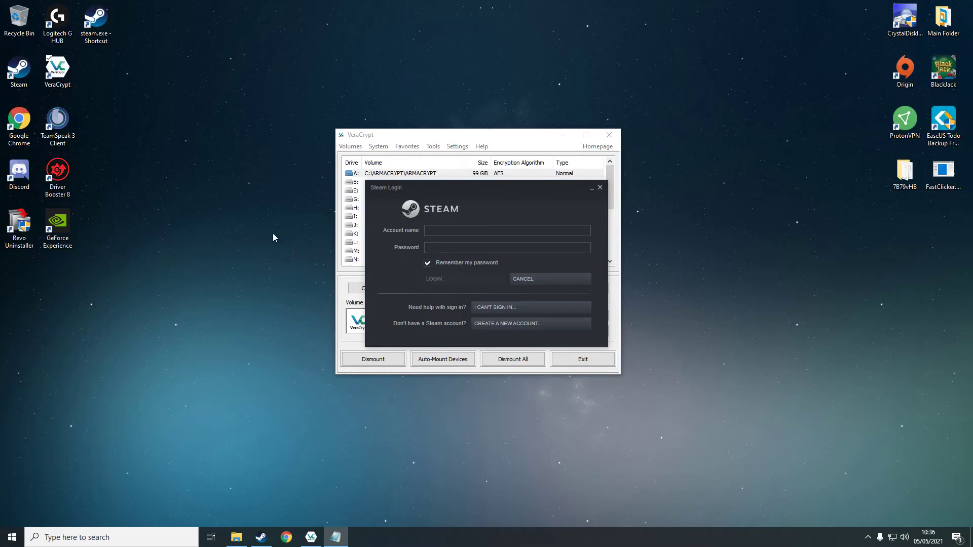
{"action": "left_click", "coordinate": [500, 230]}
{"action": "left_click", "coordinate": [507, 247]}
{"action": "key", "text": "ctrl+v"}
{"action": "left_click", "coordinate": [494, 280]}
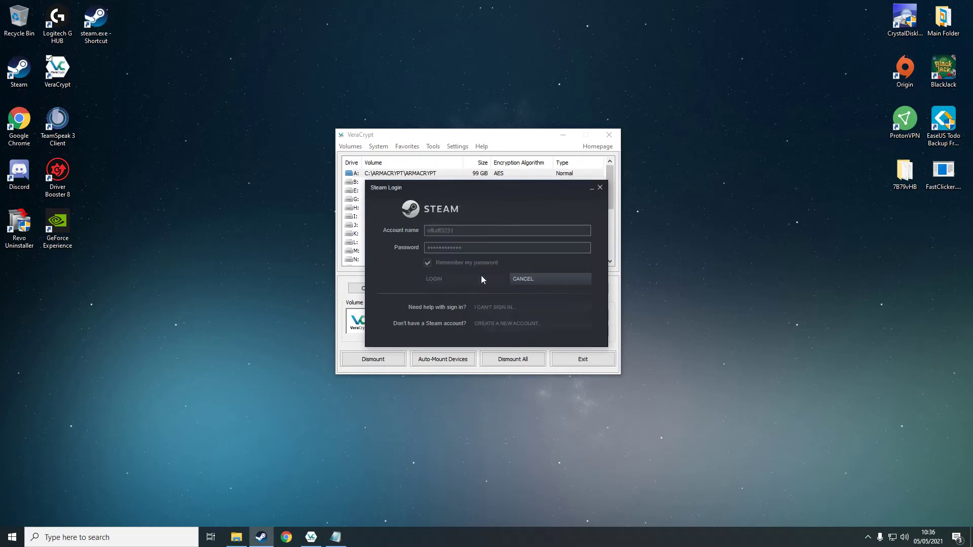
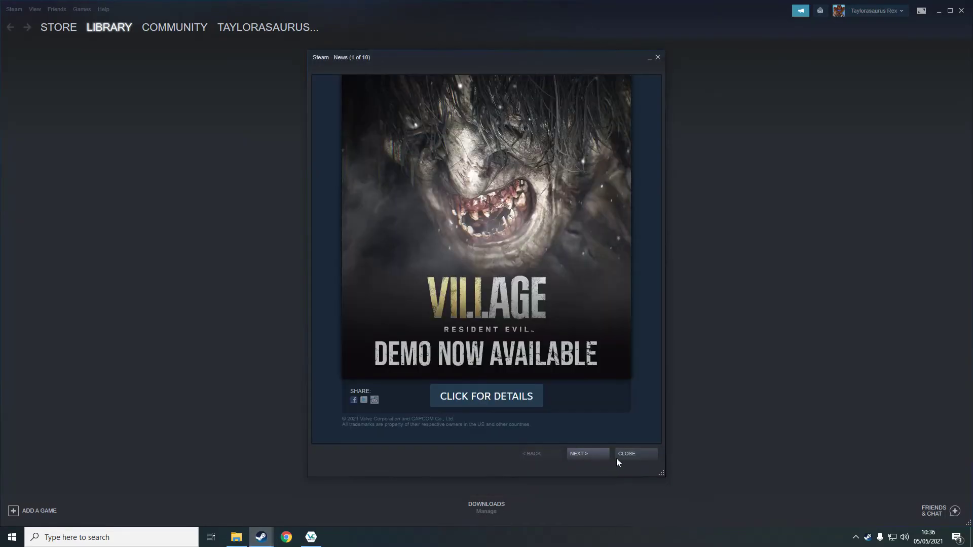
- Dismiss the Steam news popup, open the Arma 3 library page, and switch to File Explorer
{"action": "left_click", "coordinate": [621, 452]}
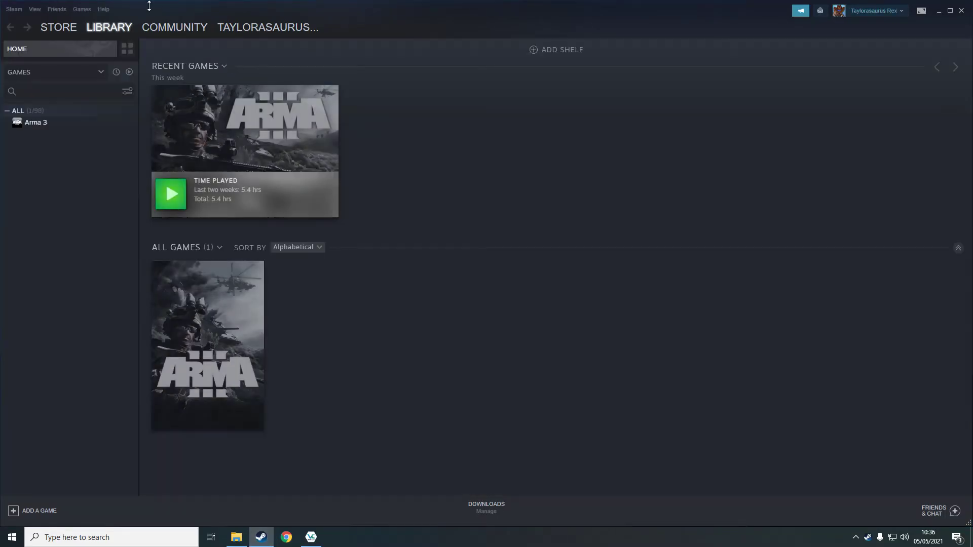
{"action": "left_click", "coordinate": [65, 127]}
{"action": "mouse_move", "coordinate": [102, 30]}
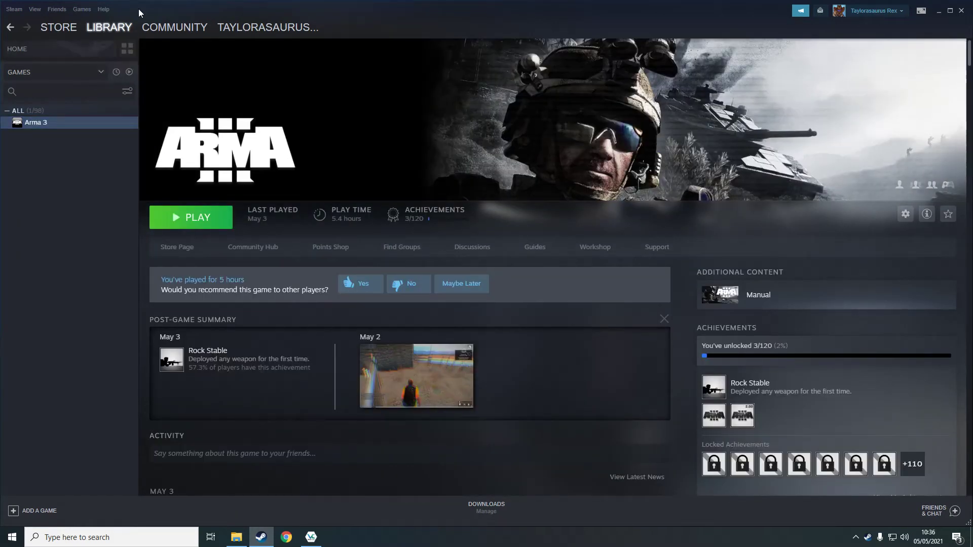
{"action": "right_click", "coordinate": [81, 125]}
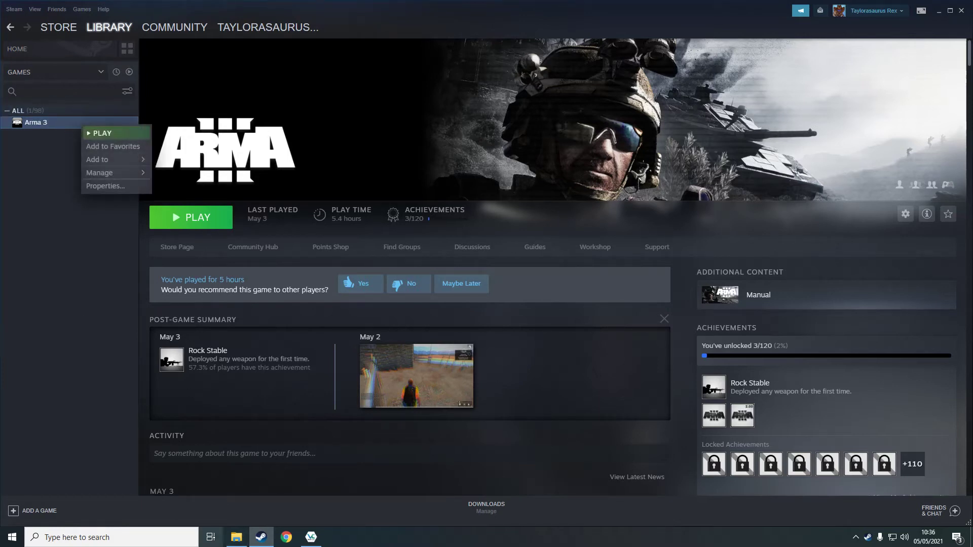
{"action": "left_click", "coordinate": [237, 537]}
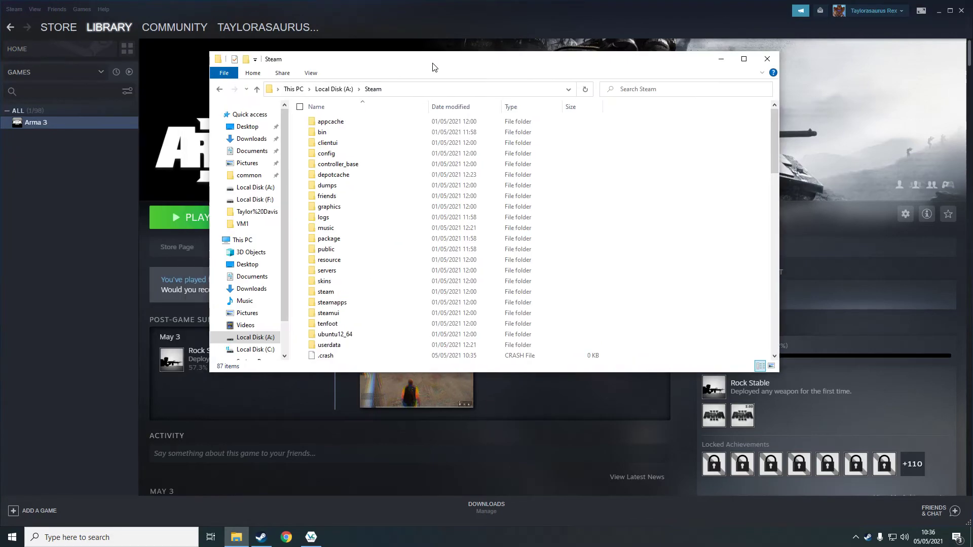
- Maximise File Explorer and browse into steamapps\common\Arma 3 on drive A:
{"action": "double_click", "coordinate": [433, 63]}
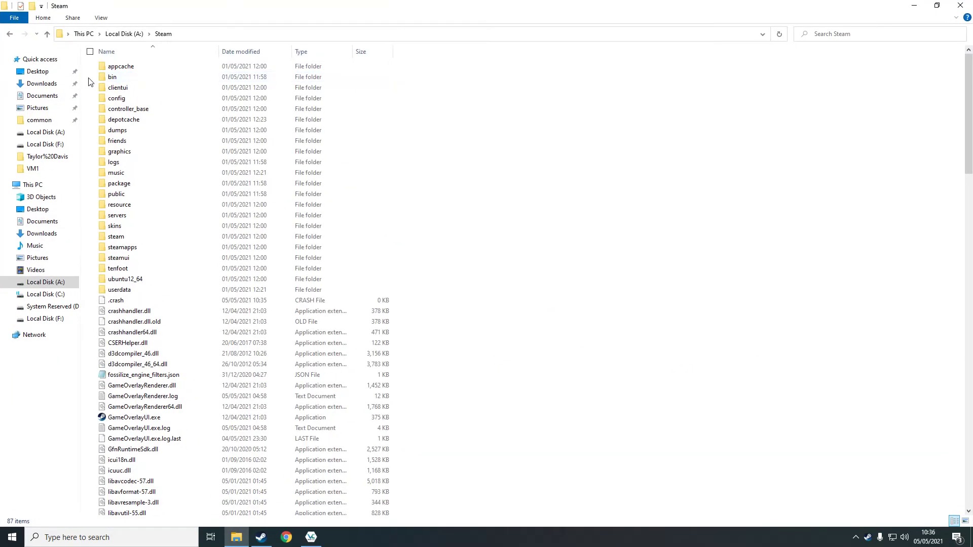
{"action": "double_click", "coordinate": [137, 247]}
{"action": "left_click", "coordinate": [162, 76]}
{"action": "double_click", "coordinate": [162, 69]}
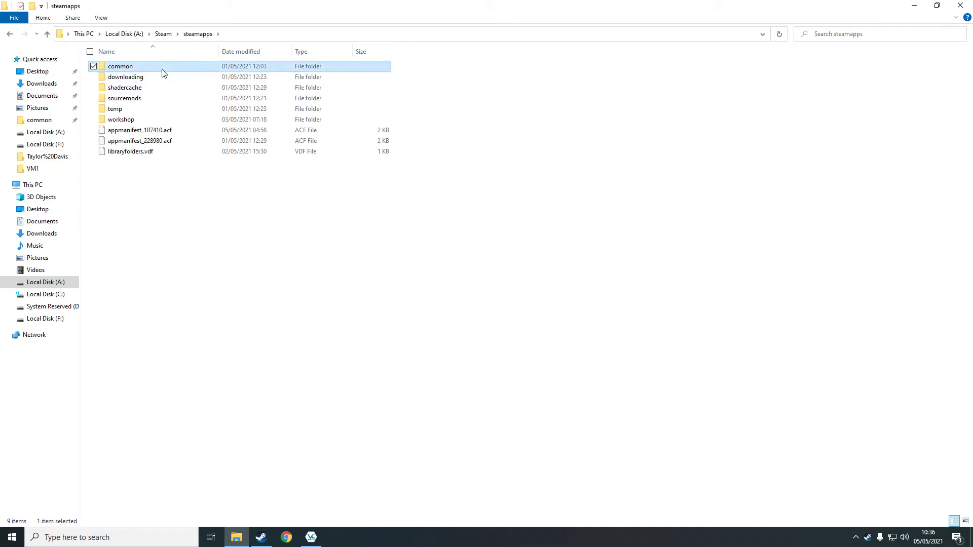
{"action": "double_click", "coordinate": [163, 69]}
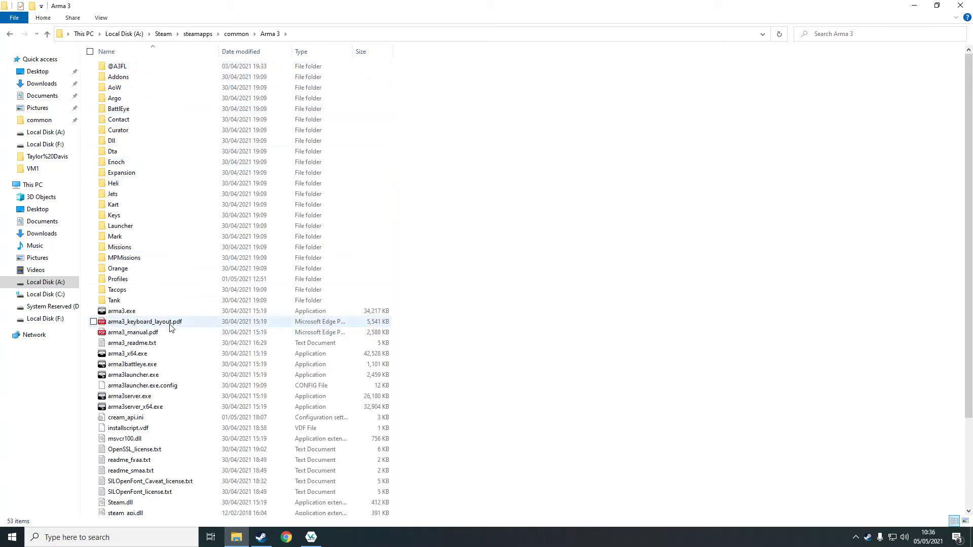
{"action": "left_click", "coordinate": [153, 142]}
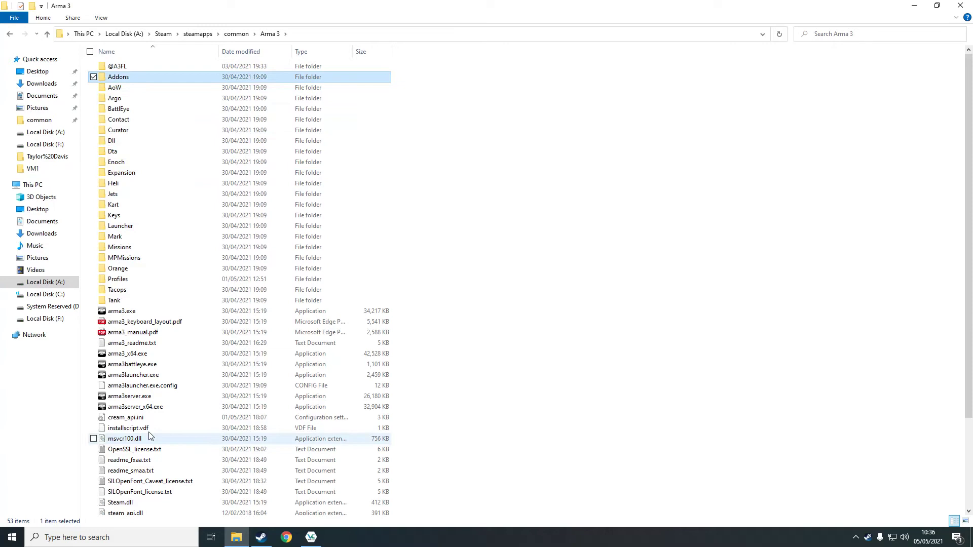
- Select the Arma 3 game files, clear the selection, then go to Documents and minimise Explorer
{"action": "left_click_drag", "start_coordinate": [414, 307], "coordinate": [355, 519]}
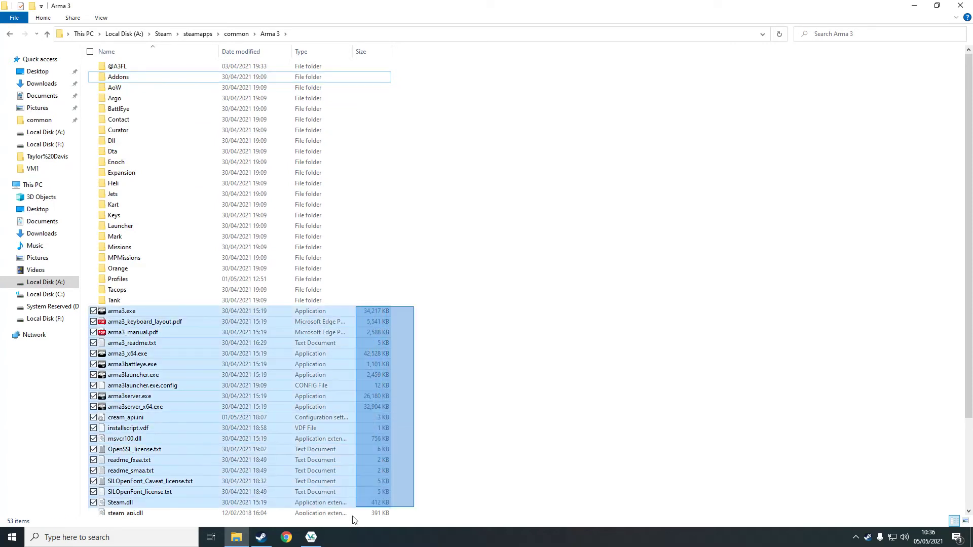
{"action": "left_click", "coordinate": [507, 352]}
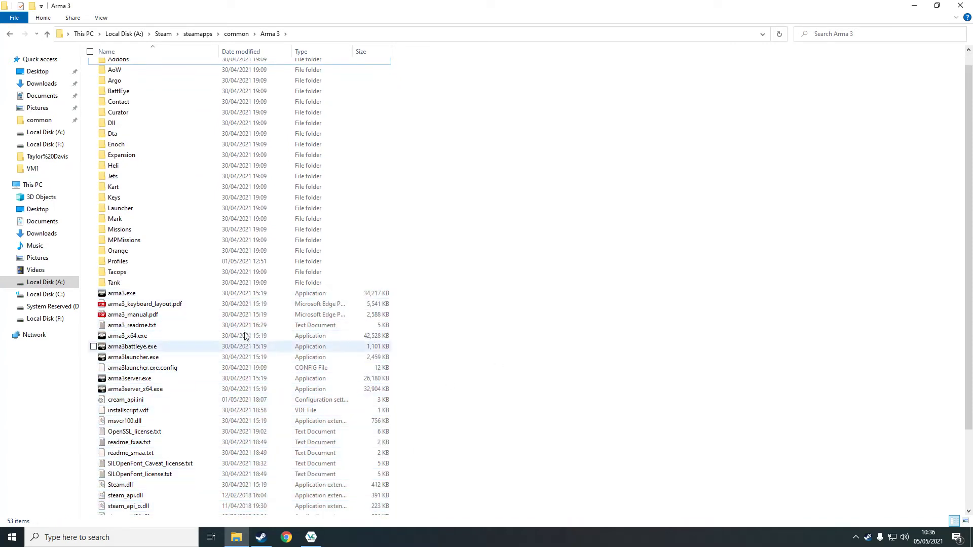
{"action": "left_click", "coordinate": [42, 96]}
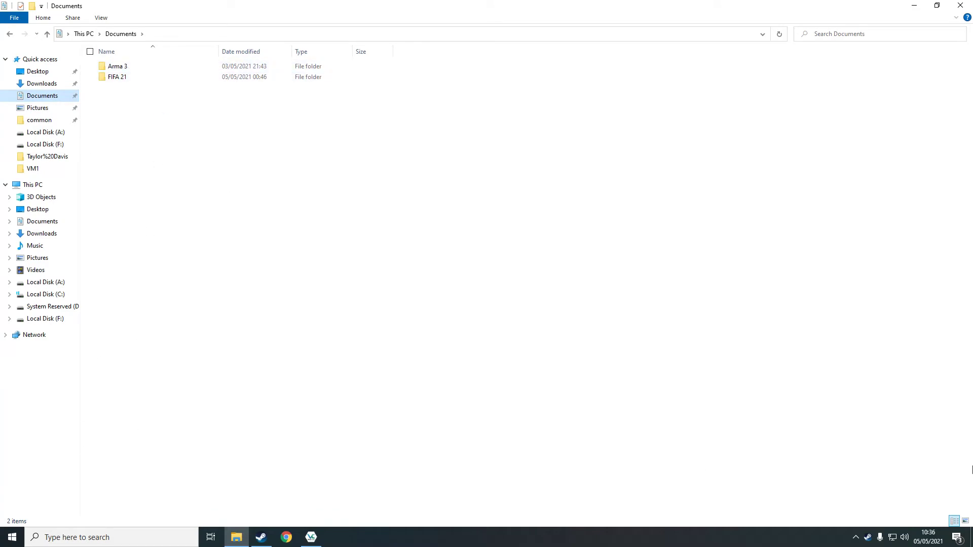
{"action": "left_click", "coordinate": [914, 6]}
- Open the Steam folder on Local Disk (A:) in File Explorer
{"action": "left_click", "coordinate": [937, 11]}
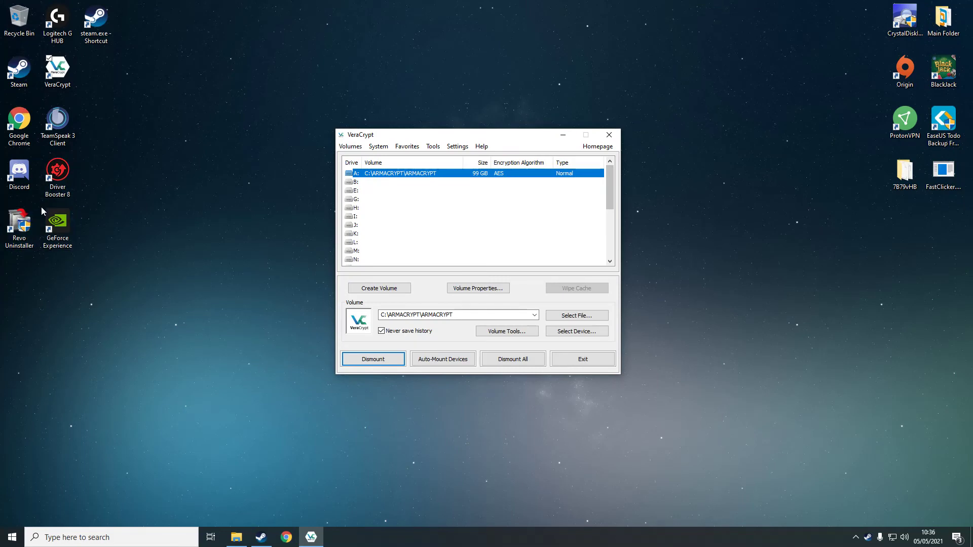
{"action": "left_click", "coordinate": [236, 537]}
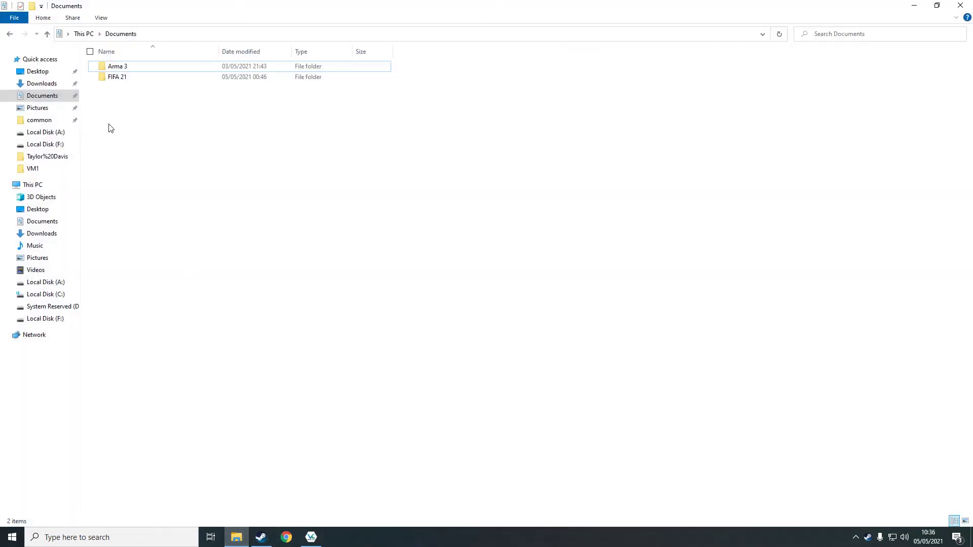
{"action": "left_click", "coordinate": [45, 282]}
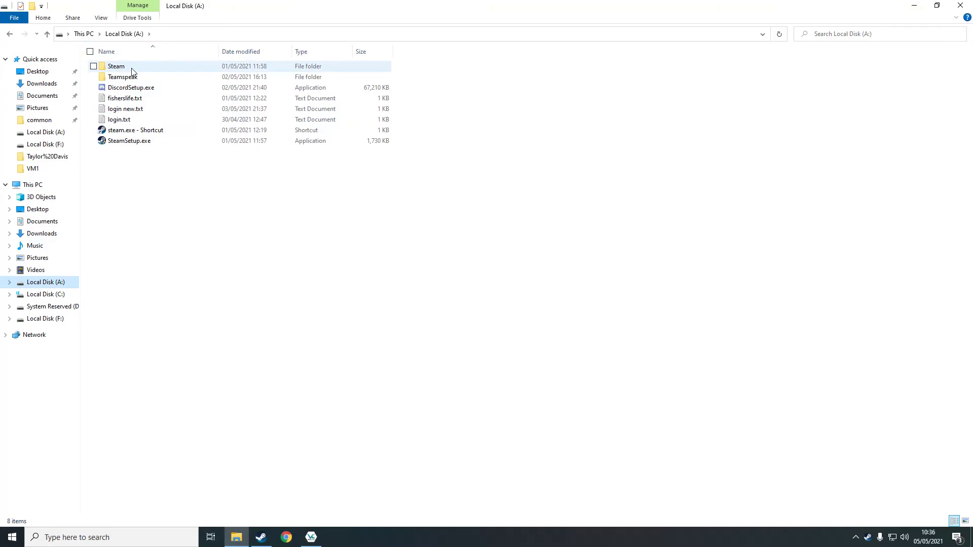
{"action": "double_click", "coordinate": [116, 67]}
- Check VeraCrypt shows ARMACRYPT mounted as A:, then restore Explorer at the Steam folder
{"action": "left_click", "coordinate": [915, 6]}
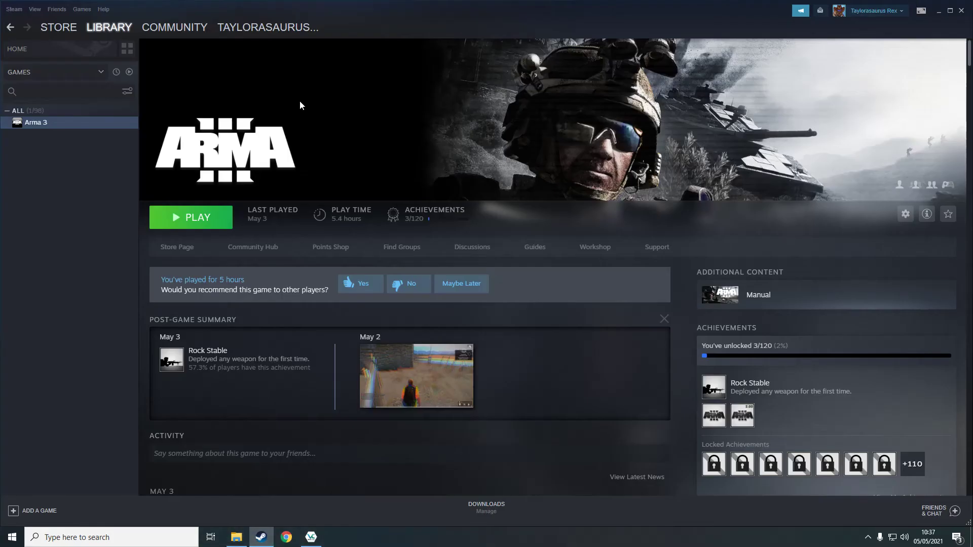
{"action": "left_click", "coordinate": [937, 10]}
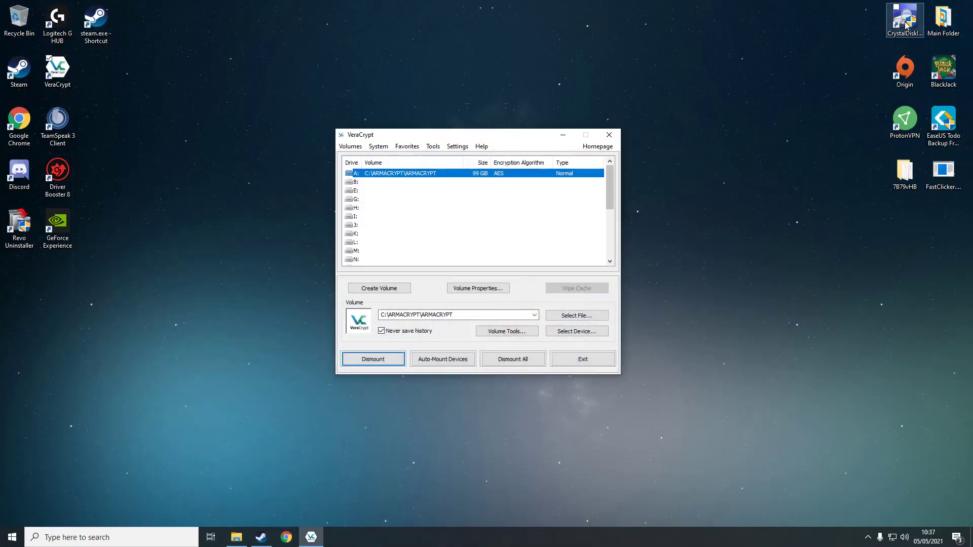
{"action": "left_click", "coordinate": [27, 222]}
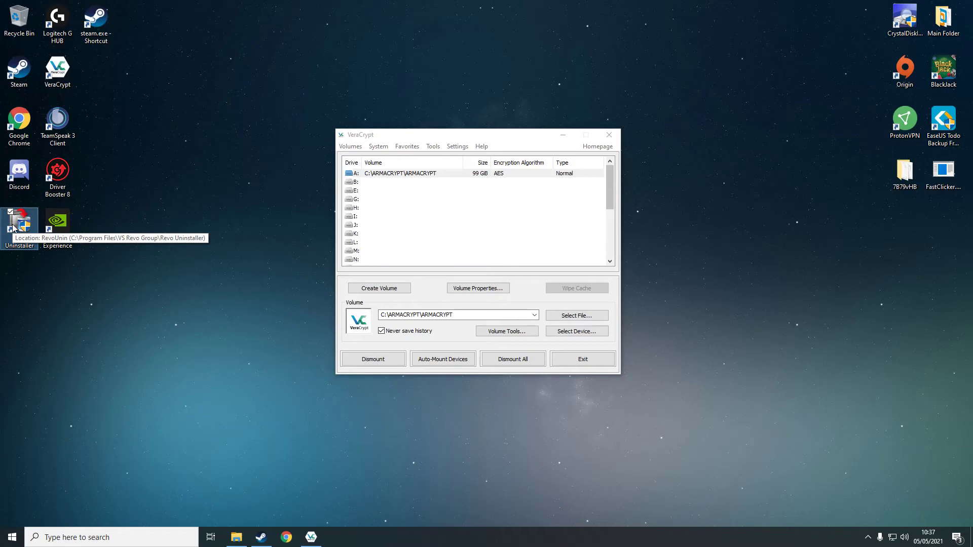
{"action": "left_click", "coordinate": [236, 537]}
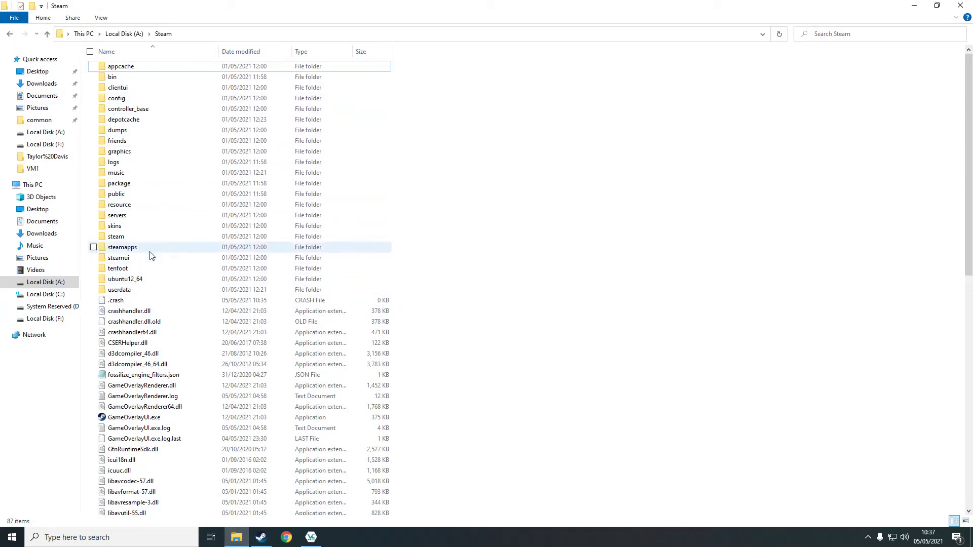
- Browse into steamapps\common on A: and open Arma 3's Properties in Steam
{"action": "double_click", "coordinate": [147, 248]}
{"action": "double_click", "coordinate": [142, 67]}
{"action": "left_click", "coordinate": [261, 537]}
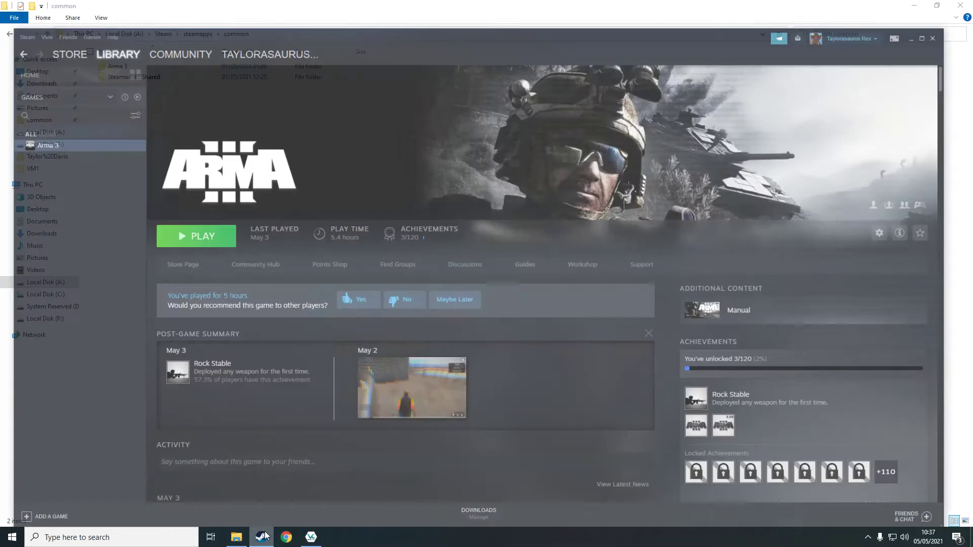
{"action": "right_click", "coordinate": [111, 131]}
{"action": "left_click", "coordinate": [144, 186]}
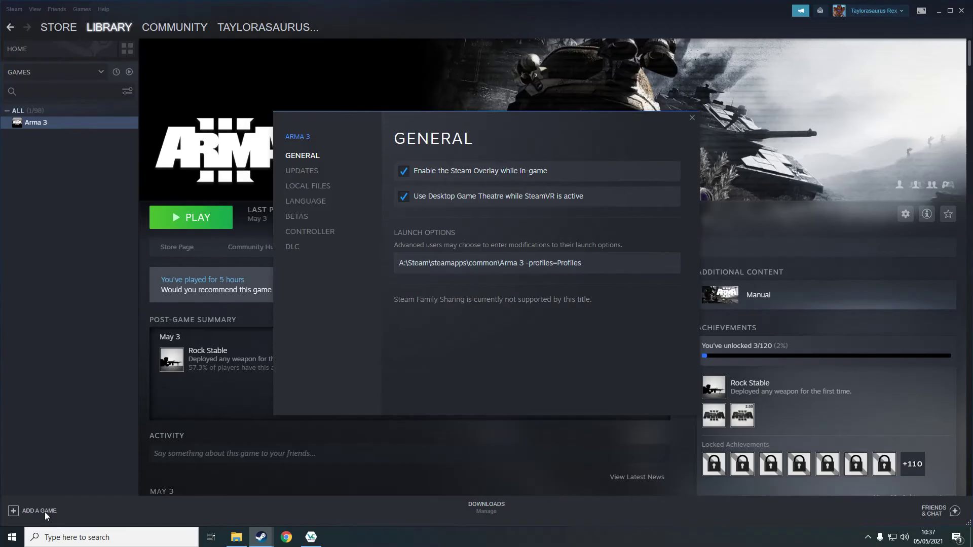
- Navigate Explorer to A:\Steam\steamapps\common\Arma 3 and select its full folder path
{"action": "left_click", "coordinate": [236, 537]}
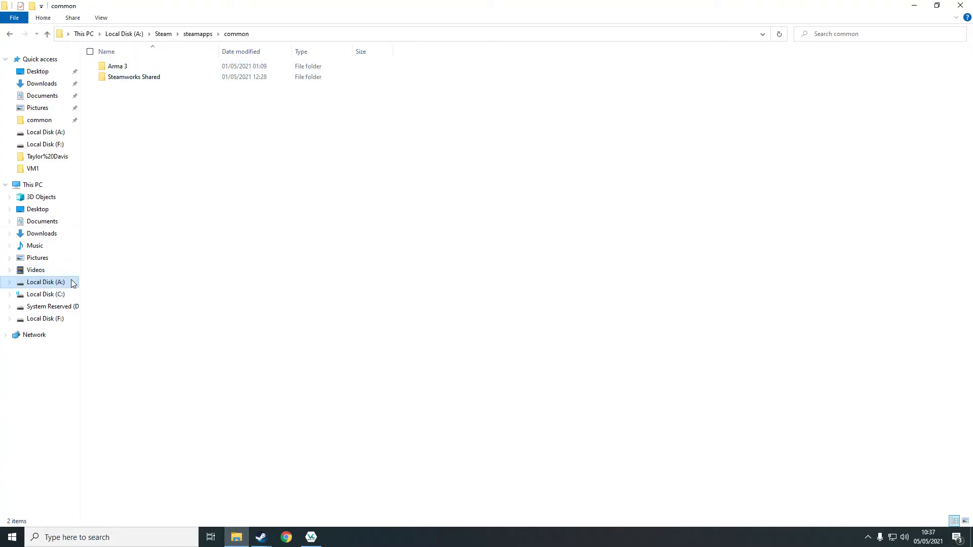
{"action": "left_click", "coordinate": [72, 282]}
{"action": "double_click", "coordinate": [125, 67]}
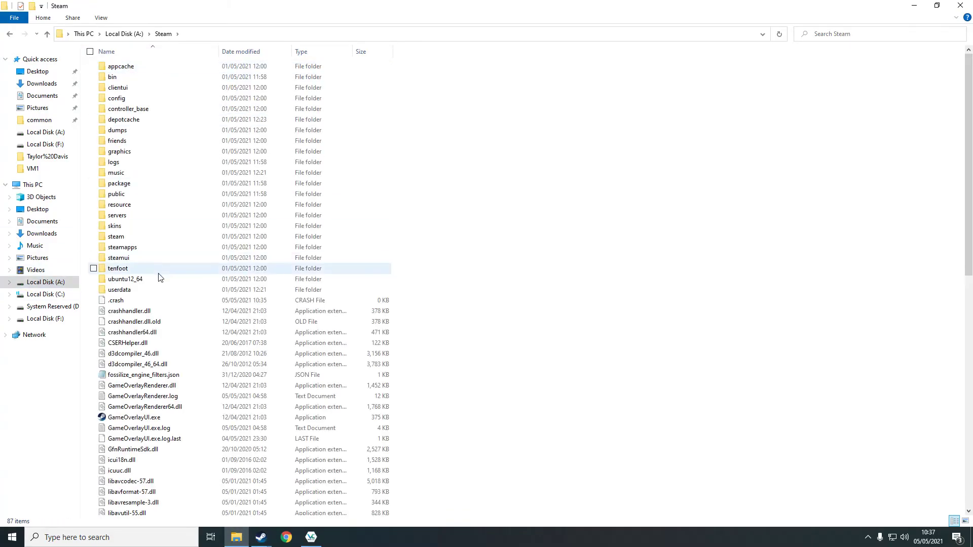
{"action": "double_click", "coordinate": [150, 248]}
{"action": "double_click", "coordinate": [148, 67]}
{"action": "double_click", "coordinate": [148, 66]}
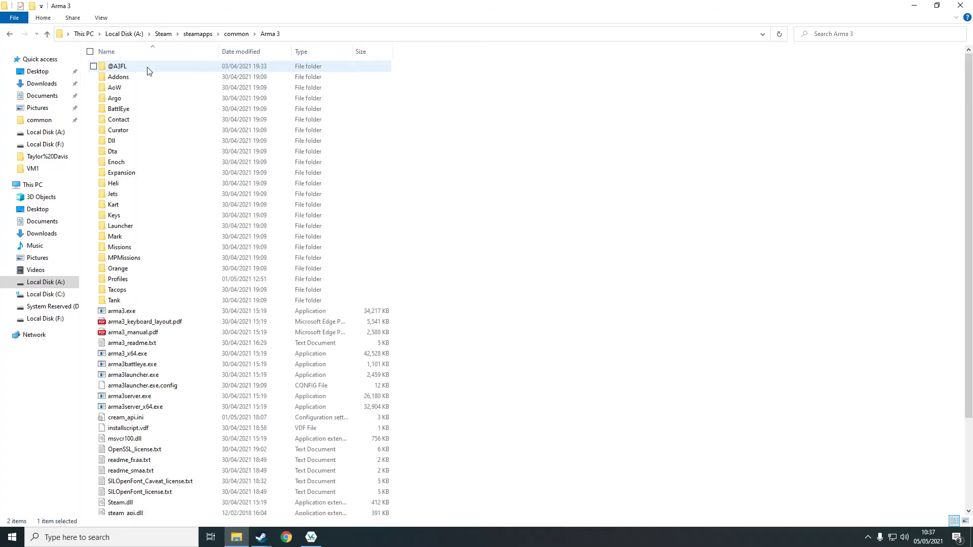
{"action": "left_click", "coordinate": [319, 36]}
{"action": "key", "text": "ctrl+c"}
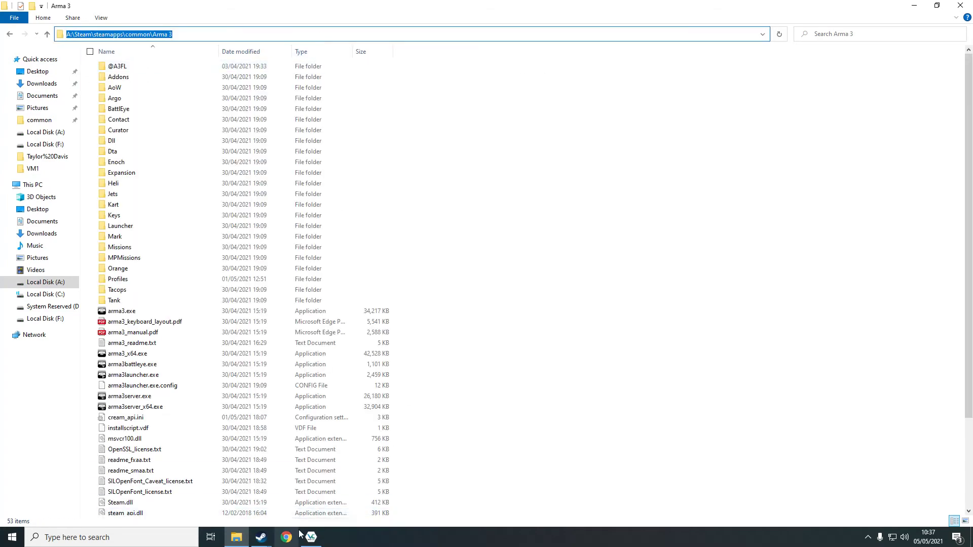
- Set launch options to 'A:\Steam\steamapps\common\Arma 3 -profiles=Profiles', close Properties, open Documents
{"action": "mouse_move", "coordinate": [261, 537]}
{"action": "left_click", "coordinate": [326, 486]}
{"action": "left_click_drag", "start_coordinate": [647, 264], "coordinate": [271, 245]}
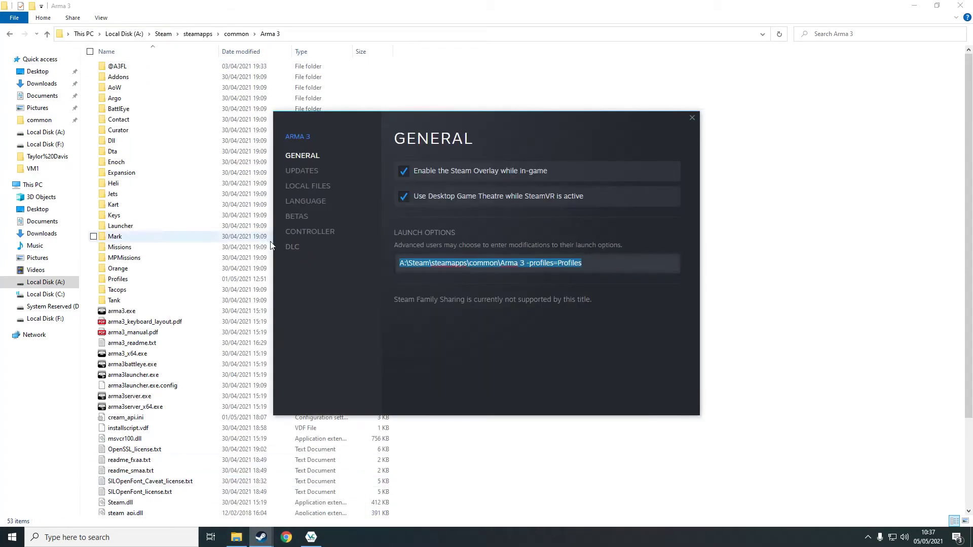
{"action": "key", "text": "ctrl+v"}
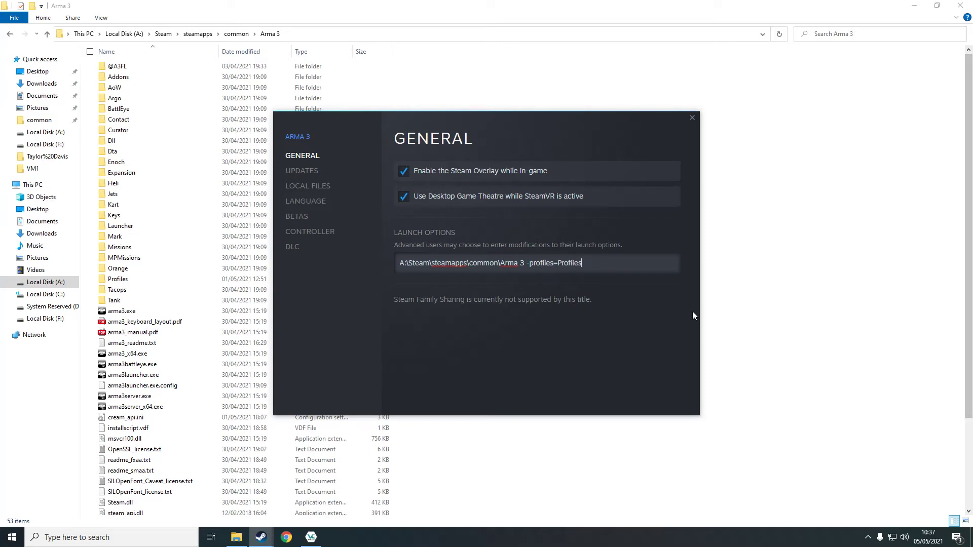
{"action": "left_click", "coordinate": [604, 322]}
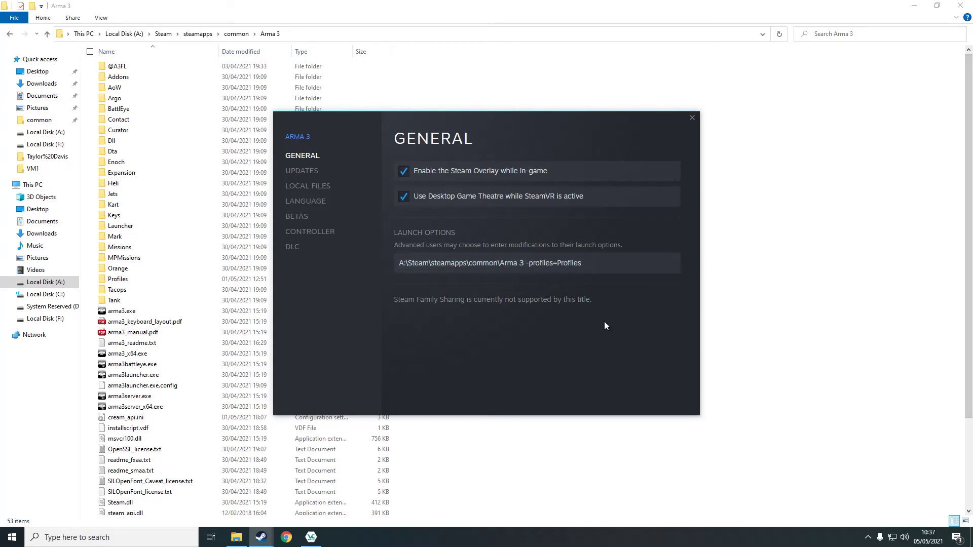
{"action": "left_click", "coordinate": [693, 118]}
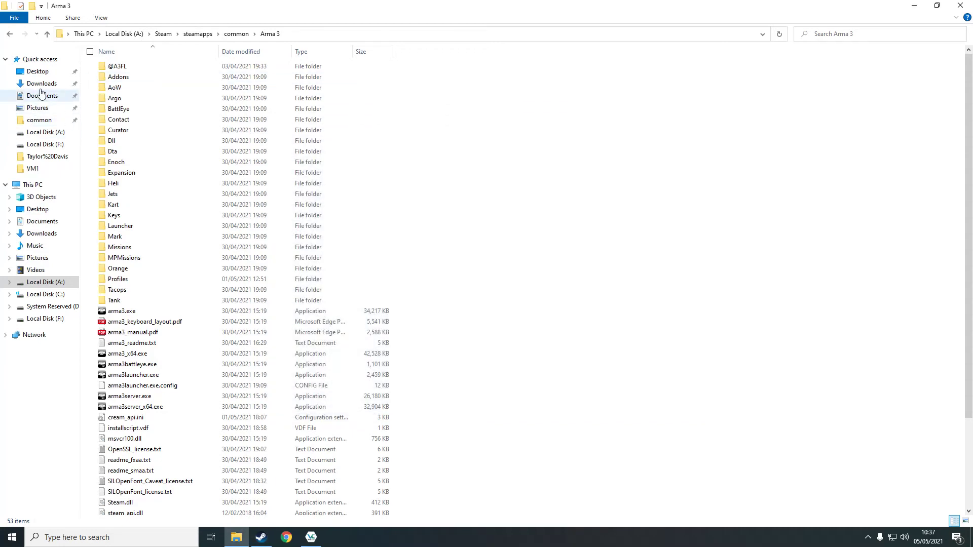
{"action": "left_click", "coordinate": [43, 97]}
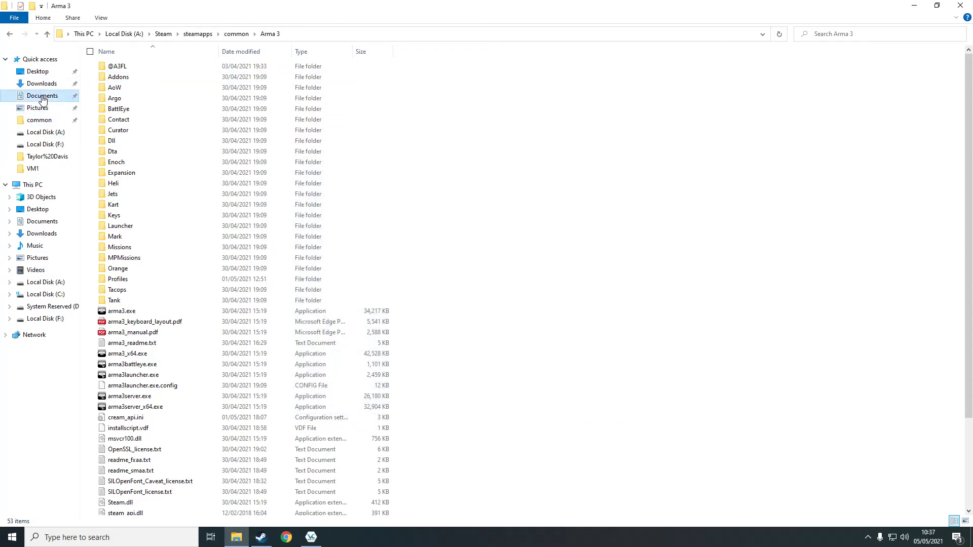
- Minimise Explorer to reveal Steam's Arma 3 page and bring VeraCrypt forward showing drive A:
{"action": "left_click", "coordinate": [914, 6]}
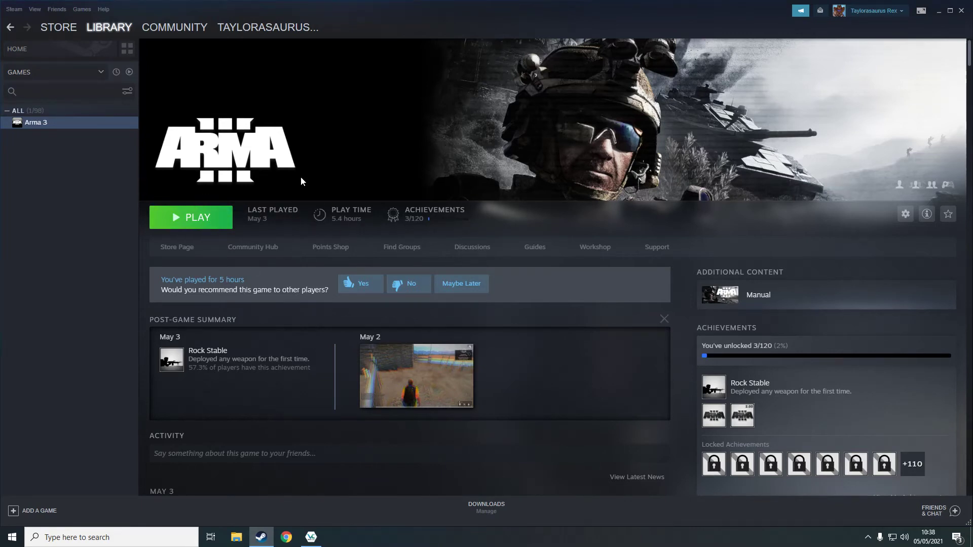
{"action": "mouse_move", "coordinate": [265, 34]}
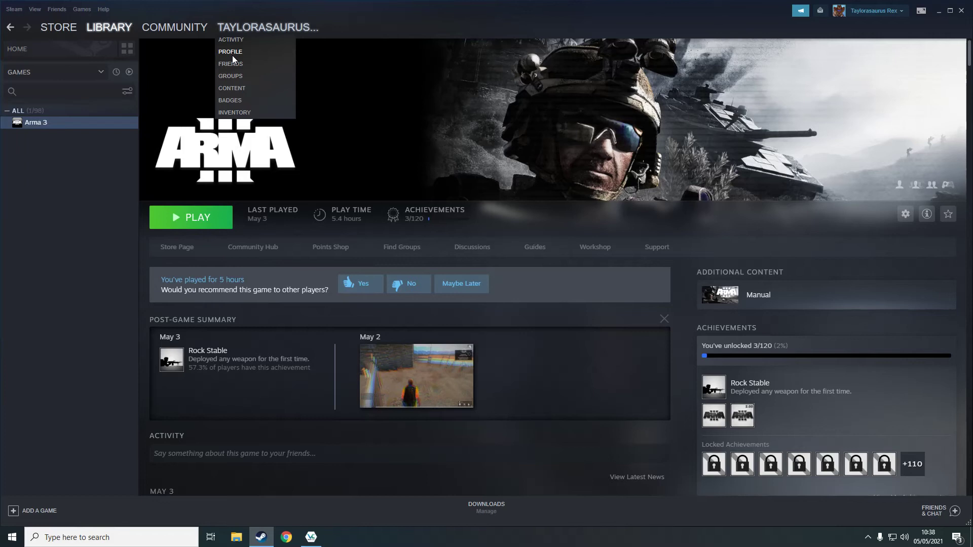
{"action": "left_click", "coordinate": [311, 537]}
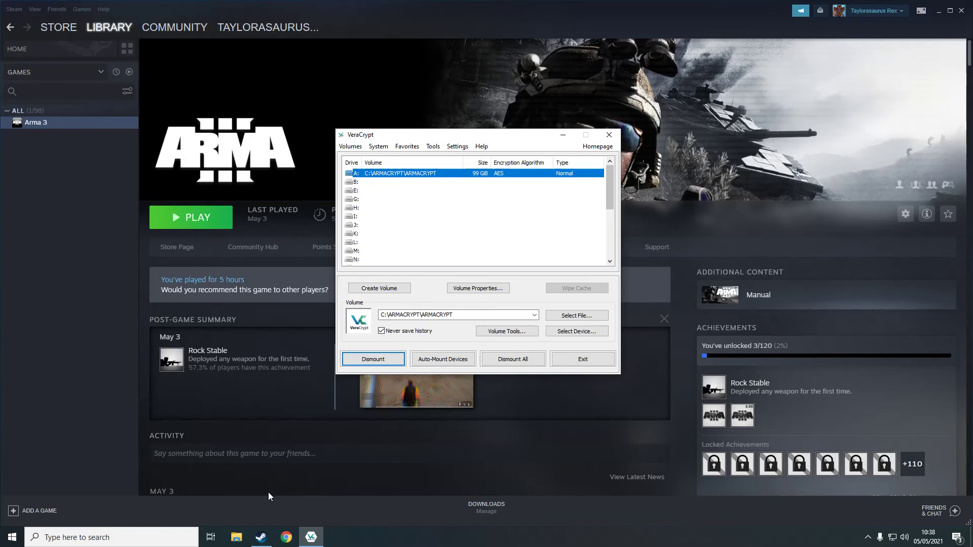
- Launch Command Prompt from Windows search and run ipconfig
{"action": "left_click", "coordinate": [98, 542]}
{"action": "type", "text": "ip["}
{"action": "key", "text": "BackSpace"}
{"action": "key", "text": "BackSpace"}
{"action": "key", "text": "BackSpace"}
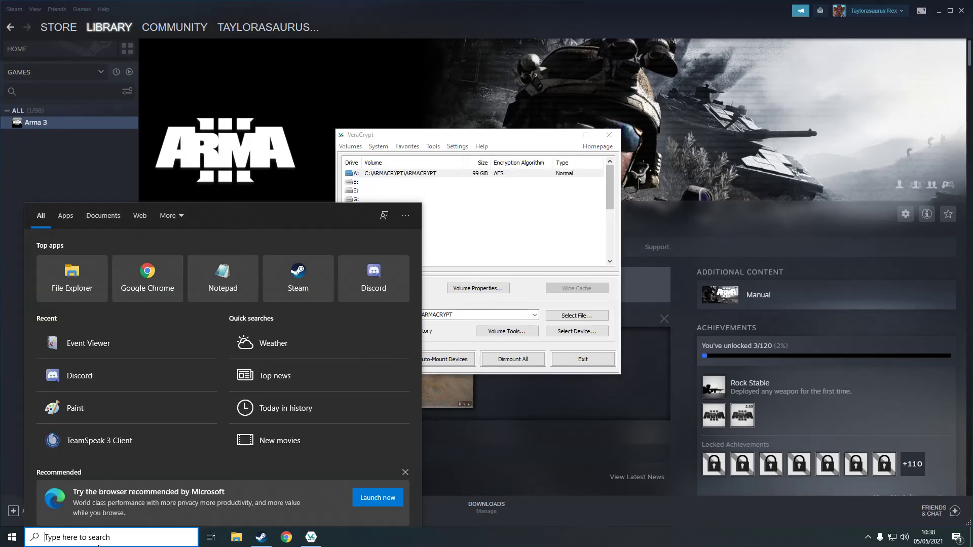
{"action": "type", "text": "cmd"}
{"action": "left_click", "coordinate": [38, 248]}
{"action": "type", "text": "ipconfig"}
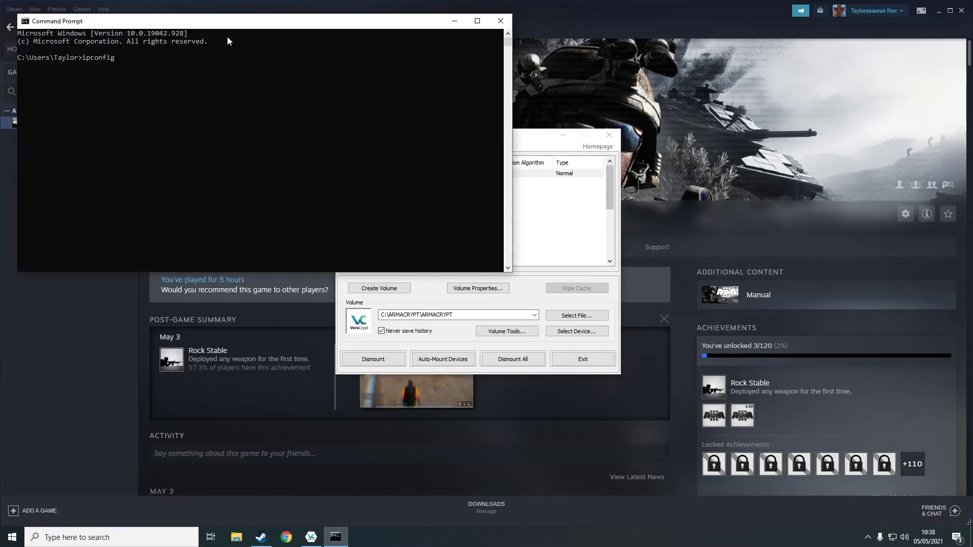
{"action": "key", "text": "Return"}
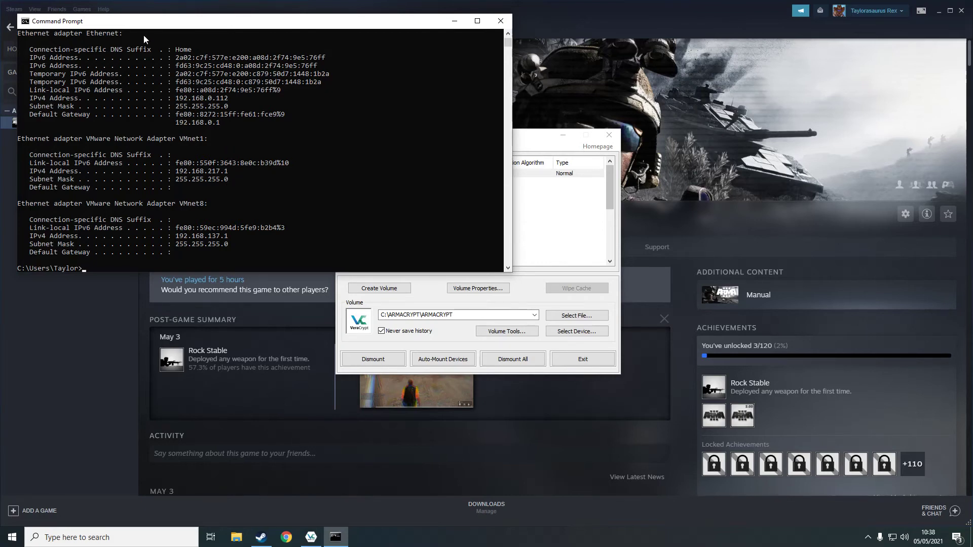
- Highlight the gateway 192.168.0.1 and IPv4 address 192.168.0.112 in the ipconfig output
{"action": "scroll", "coordinate": [153, 52], "scroll_direction": "up", "scroll_amount": 2}
{"action": "left_click", "coordinate": [178, 139]}
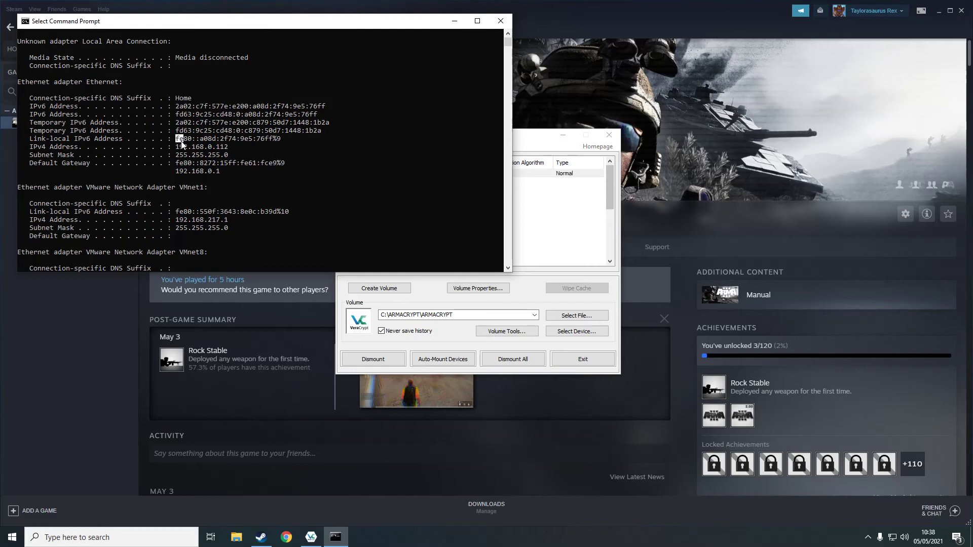
{"action": "left_click_drag", "start_coordinate": [223, 173], "coordinate": [178, 173]}
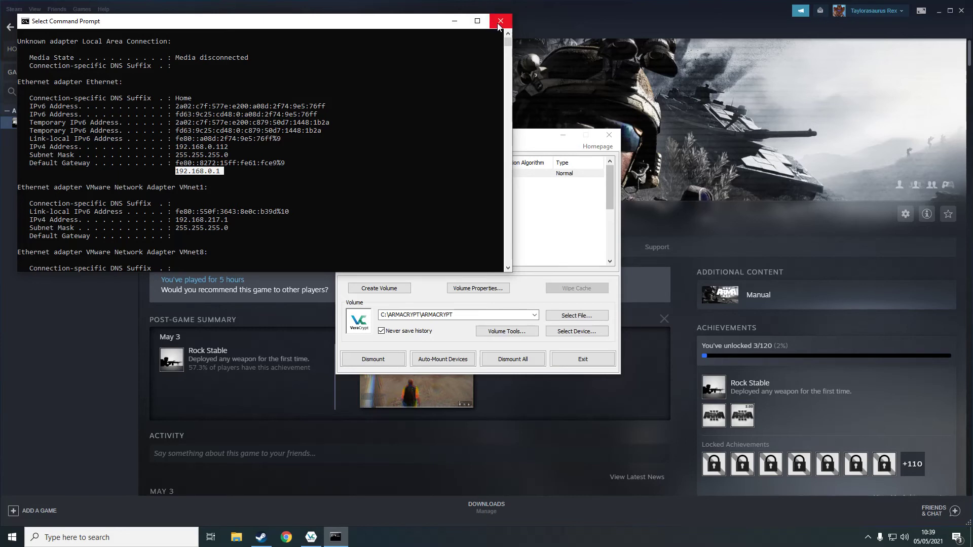
{"action": "left_click_drag", "start_coordinate": [236, 147], "coordinate": [188, 155]}
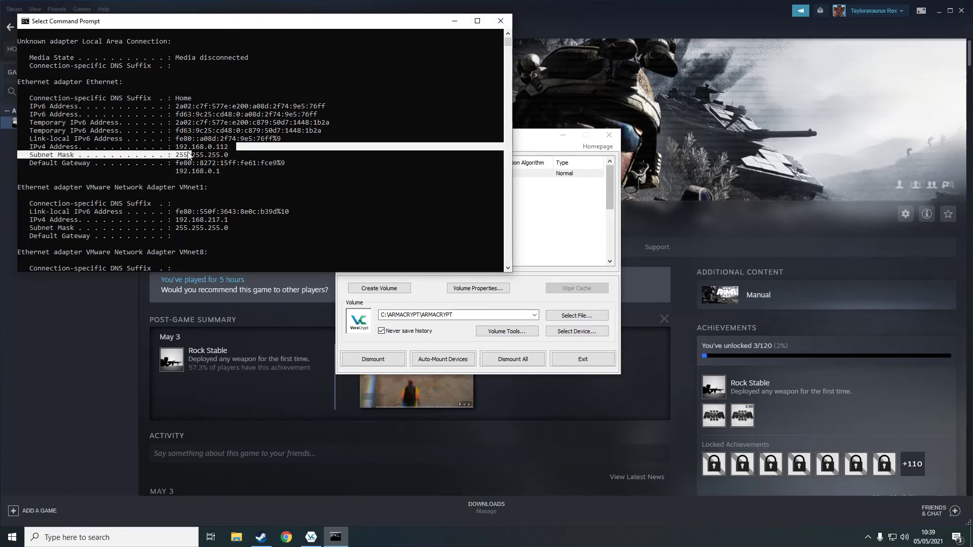
{"action": "left_click", "coordinate": [201, 155]}
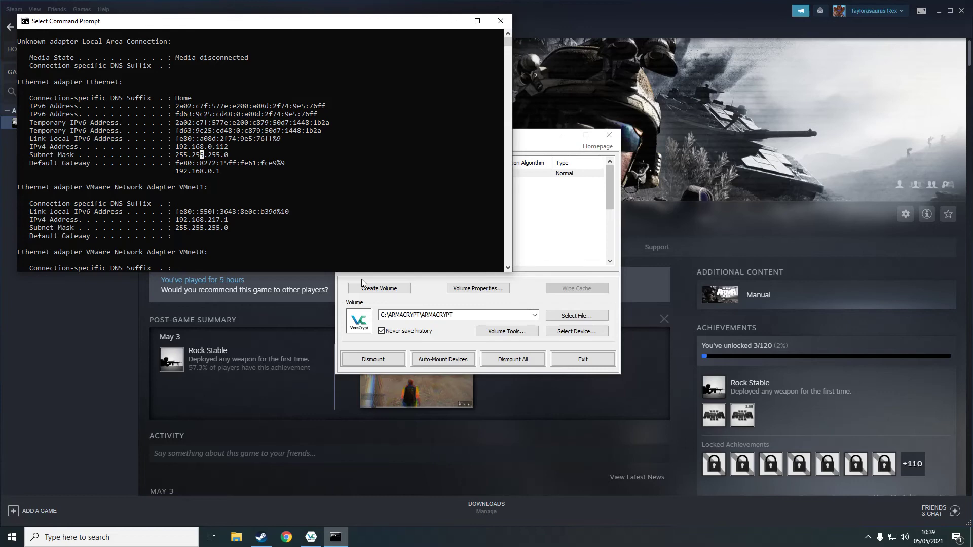
- Search 'what is my ip' in Chrome and open whatismyipaddress.com to see the public addresses
{"action": "left_click", "coordinate": [286, 537]}
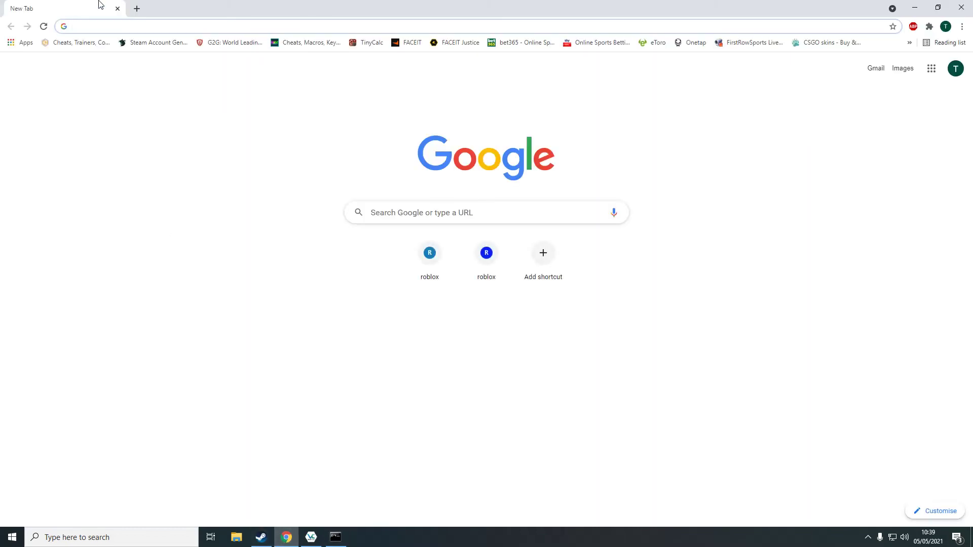
{"action": "type", "text": "what is my "}
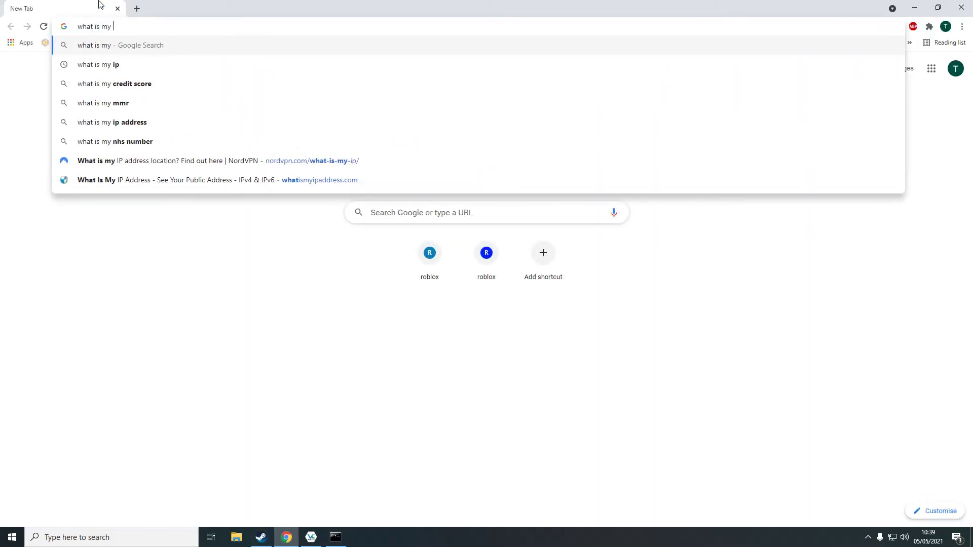
{"action": "type", "text": "ip"}
{"action": "key", "text": "Return"}
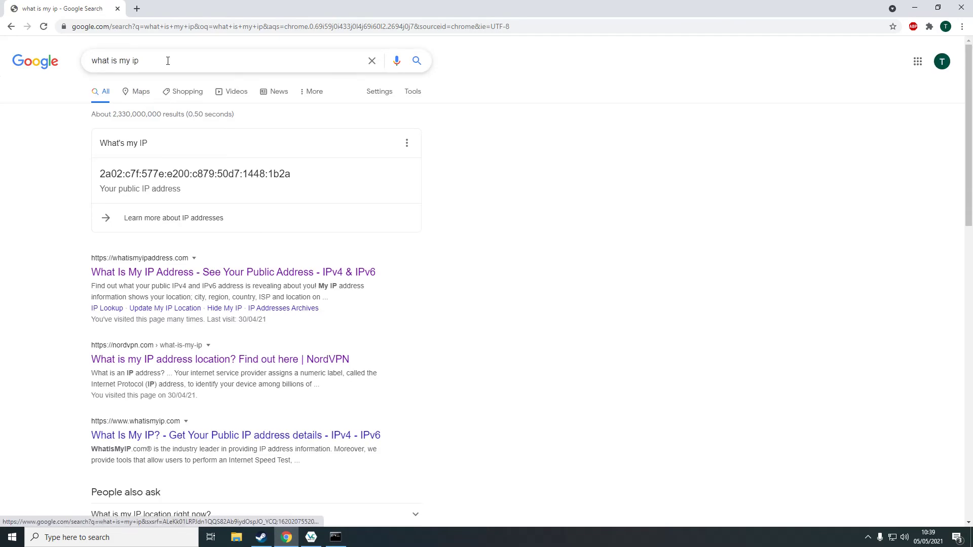
{"action": "left_click", "coordinate": [189, 277]}
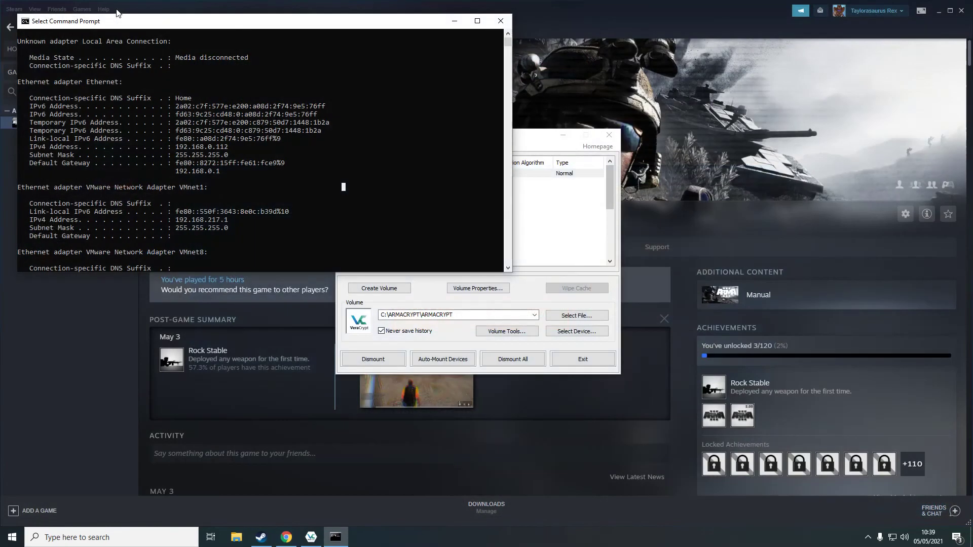
- Close the Chrome, Command Prompt, VeraCrypt and Steam windows
{"action": "left_click", "coordinate": [118, 8]}
{"action": "left_click", "coordinate": [501, 22]}
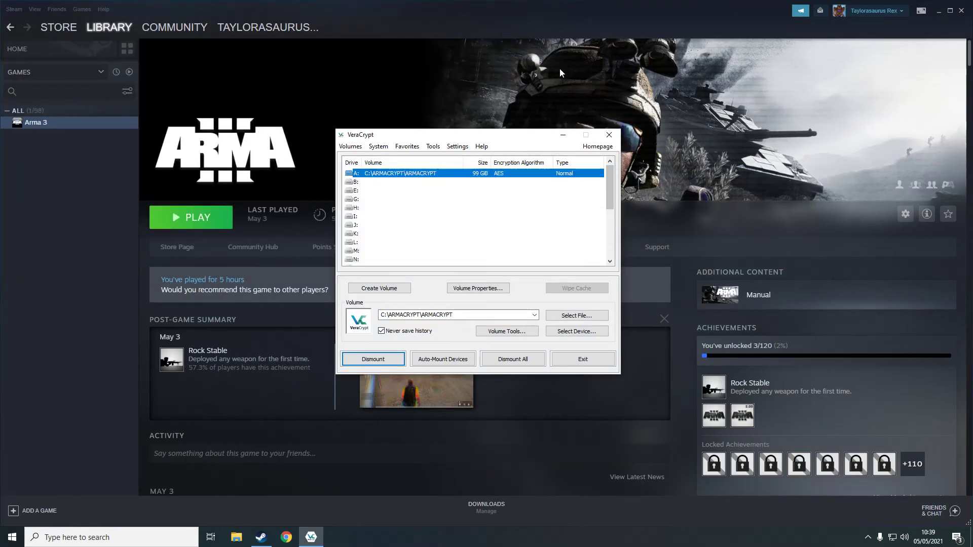
{"action": "left_click", "coordinate": [607, 140]}
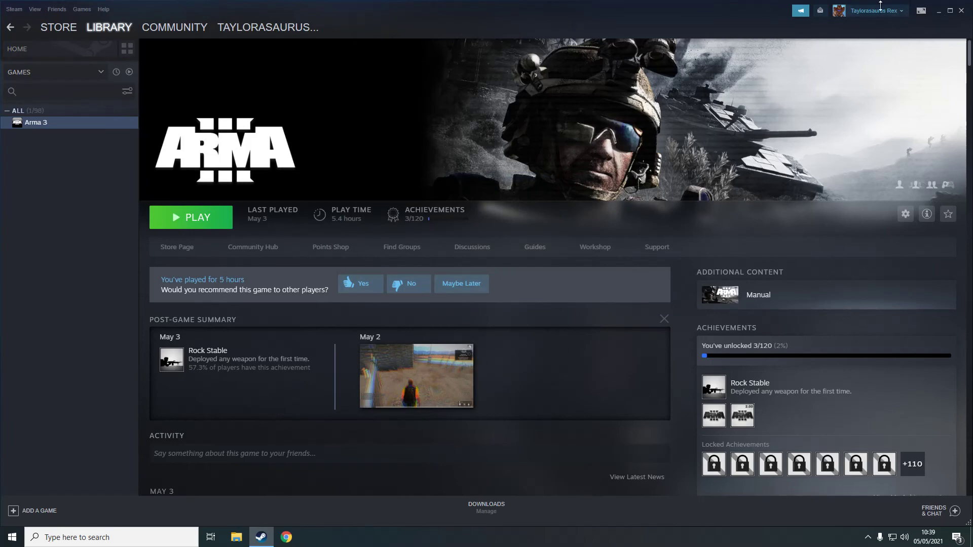
{"action": "left_click", "coordinate": [961, 10]}
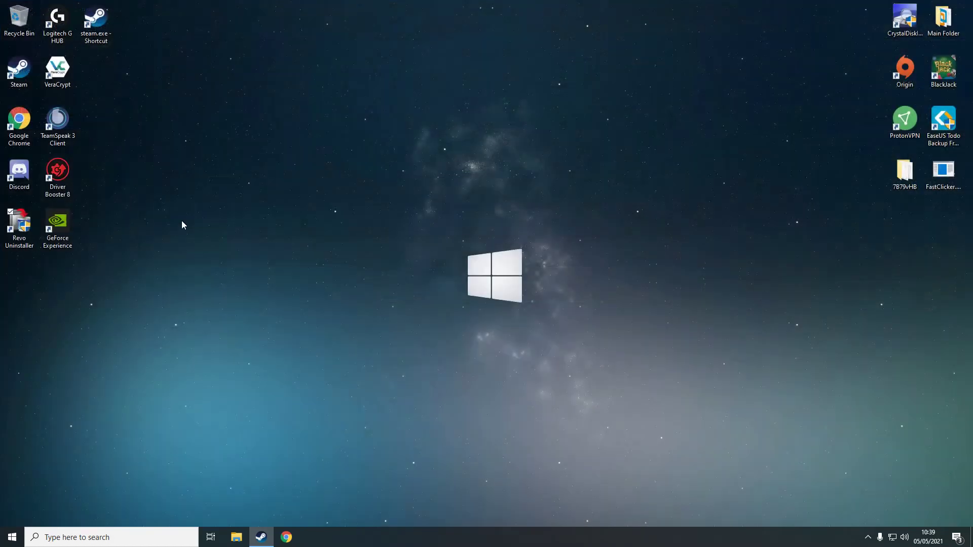
{"action": "left_click", "coordinate": [287, 537]}
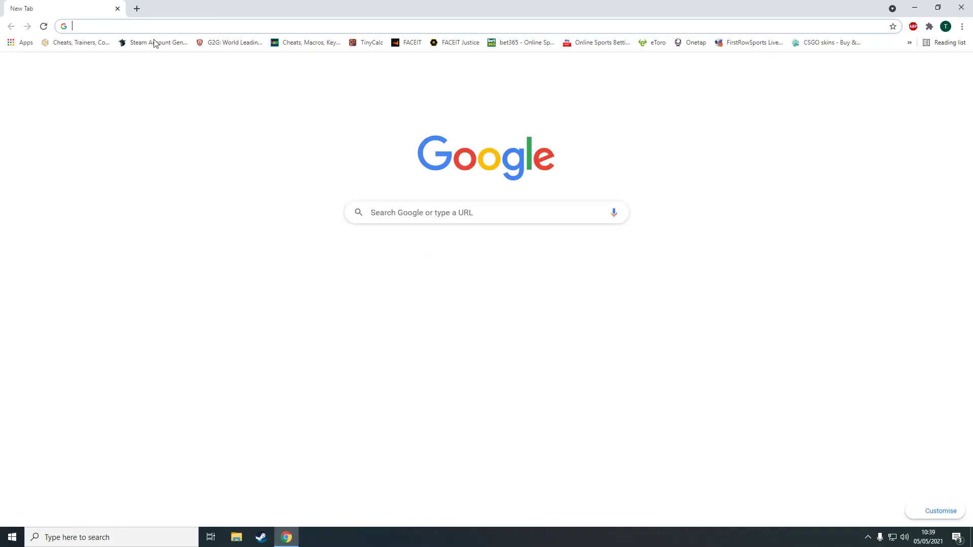
{"action": "type", "text": "sandboxie"}
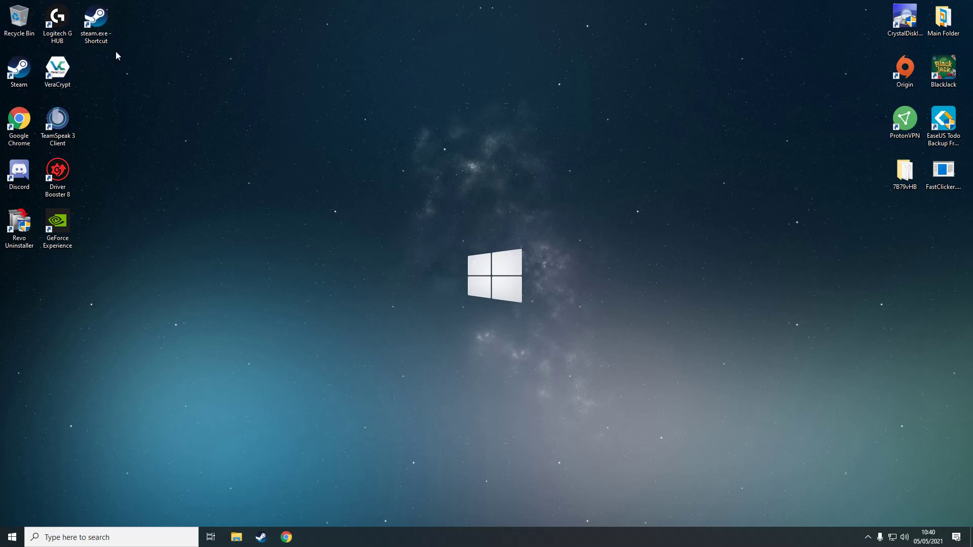
{"action": "left_click_drag", "start_coordinate": [122, 44], "coordinate": [2, 3]}
{"action": "left_click_drag", "start_coordinate": [112, 1], "coordinate": [4, 251]}
{"action": "left_click", "coordinate": [241, 278]}
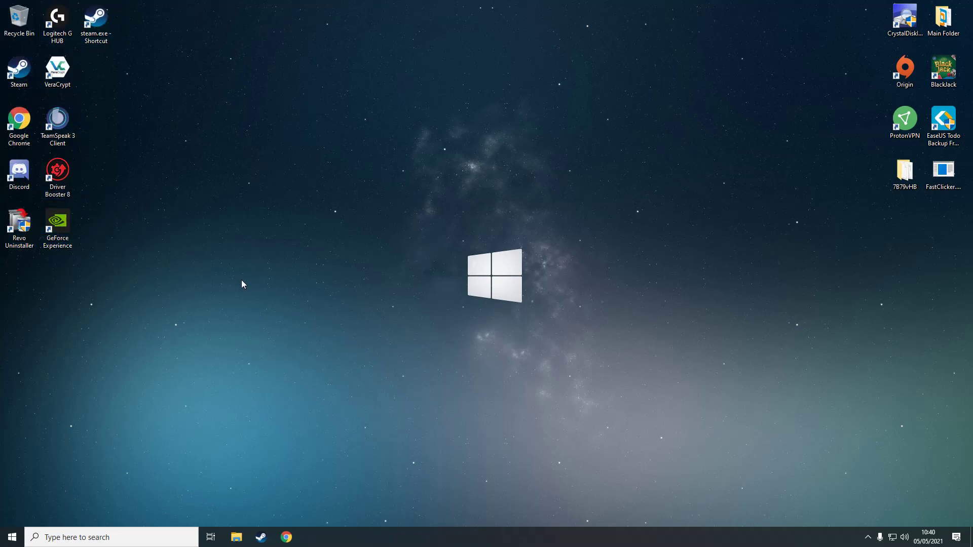